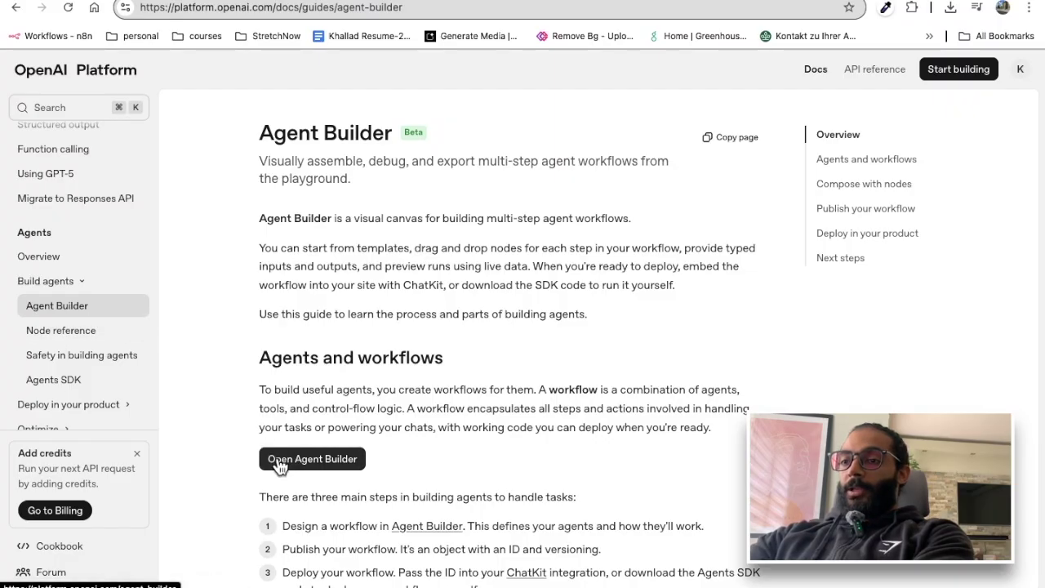
- Open Agent Builder from the documentation page and look over the available workflow templates
{"action": "left_click", "coordinate": [325, 461]}
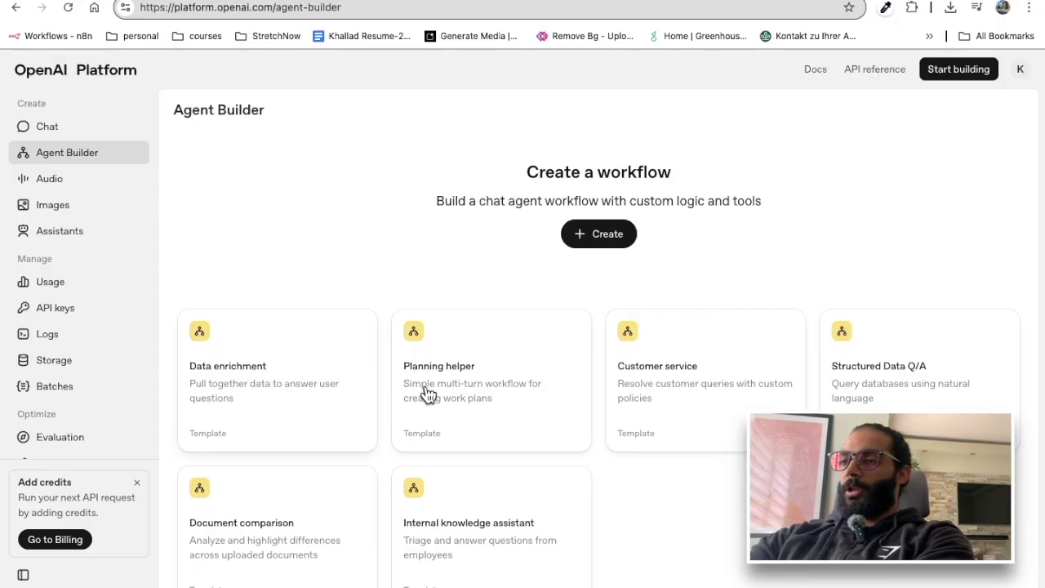
{"action": "scroll", "coordinate": [853, 375], "scroll_direction": "down", "scroll_amount": 1}
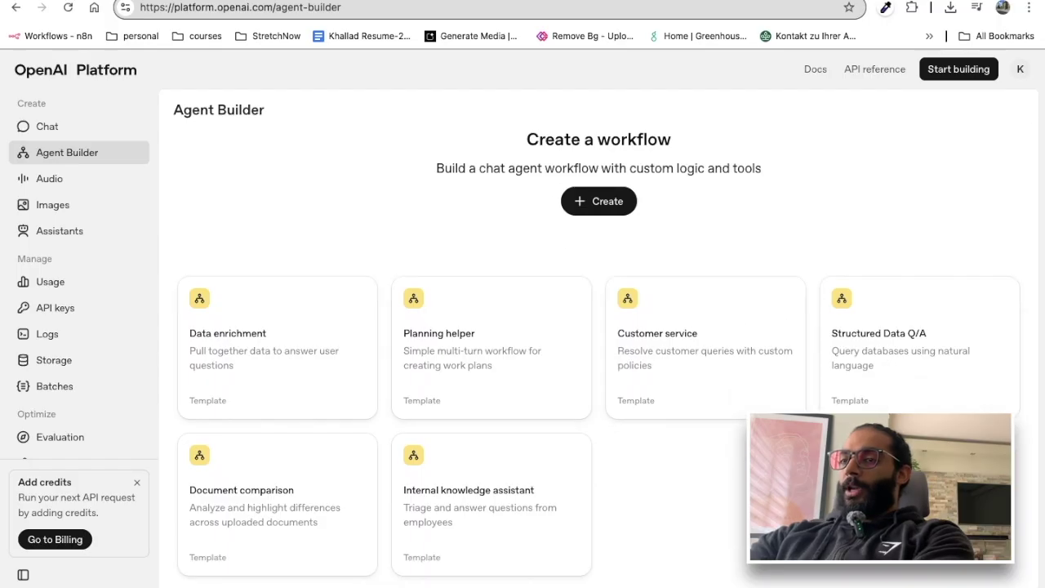
{"action": "scroll", "coordinate": [321, 462], "scroll_direction": "up", "scroll_amount": 1}
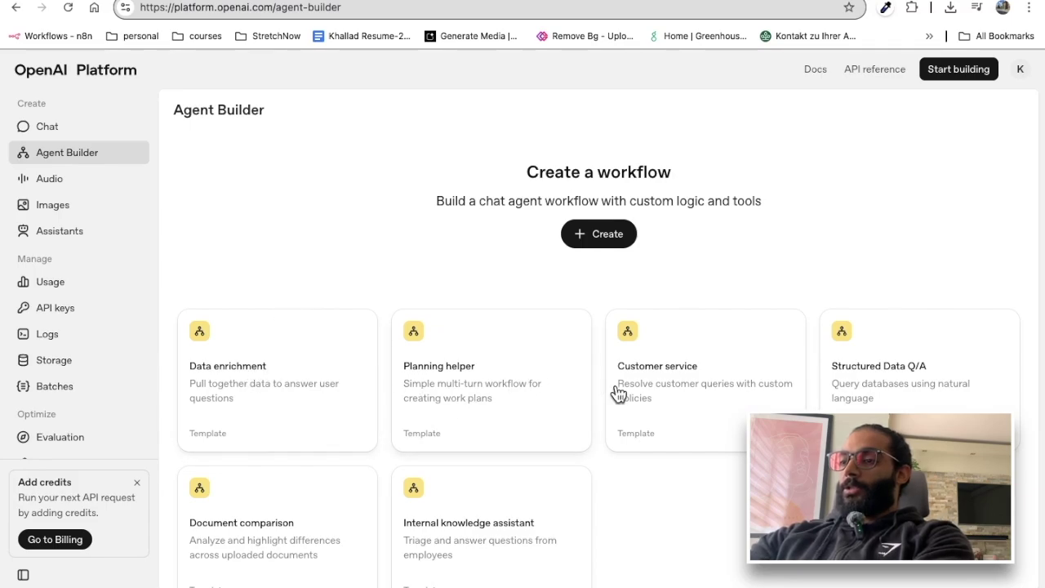
{"action": "scroll", "coordinate": [568, 451], "scroll_direction": "down", "scroll_amount": 1}
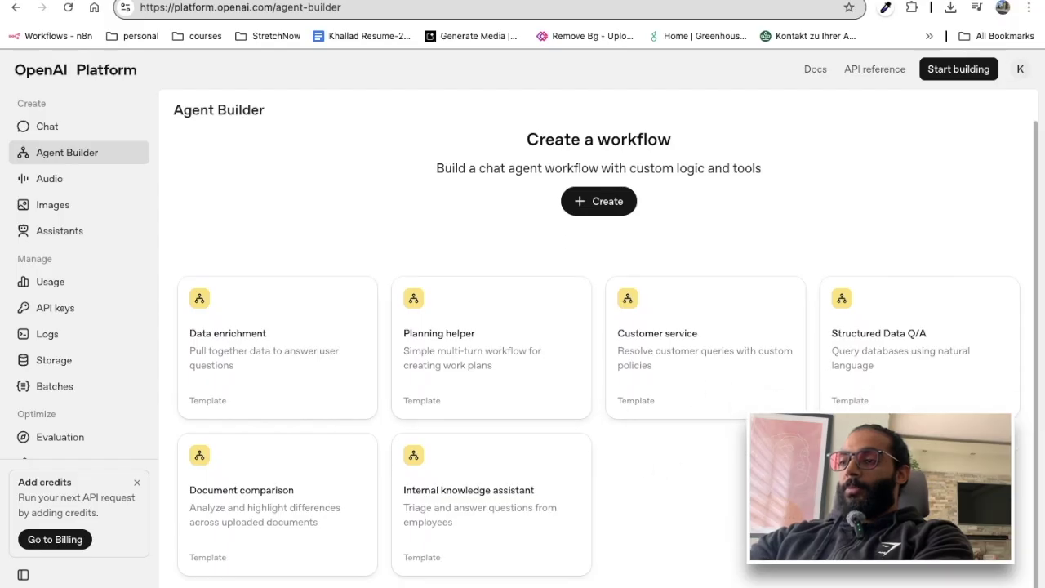
{"action": "scroll", "coordinate": [321, 459], "scroll_direction": "up", "scroll_amount": 1}
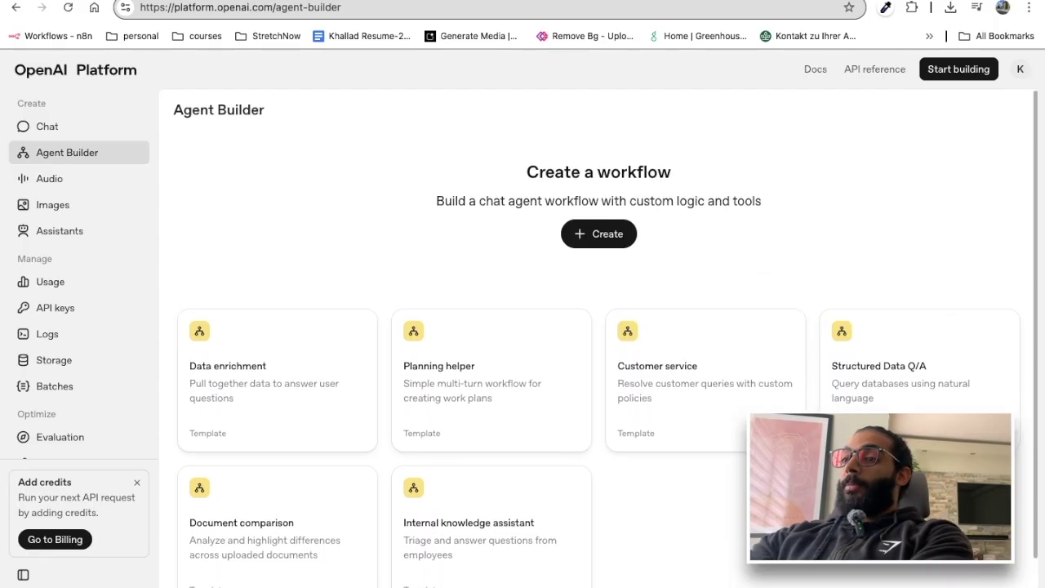
{"action": "left_click_drag", "start_coordinate": [435, 209], "coordinate": [546, 213]}
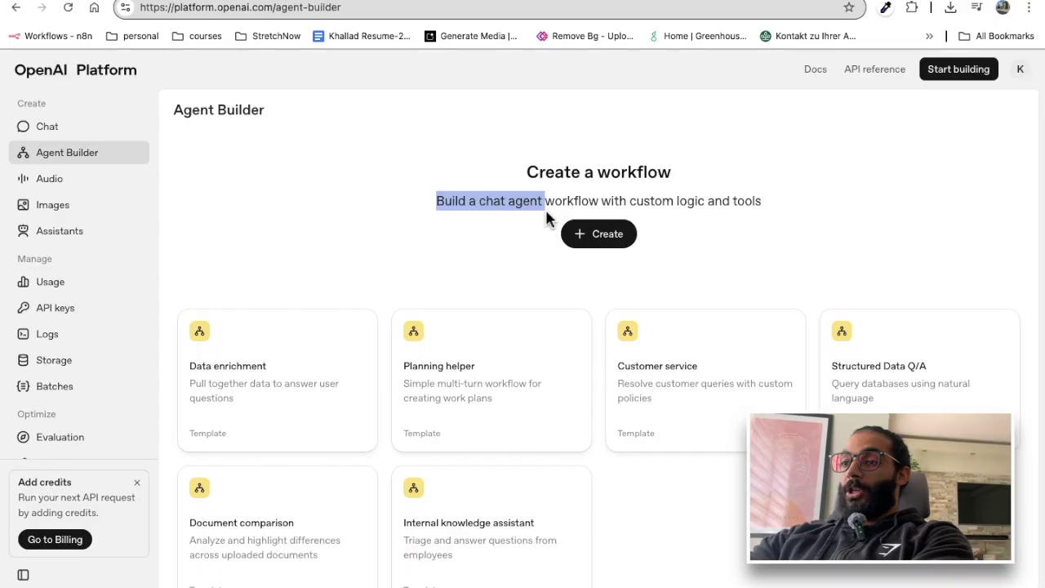
{"action": "left_click", "coordinate": [430, 241]}
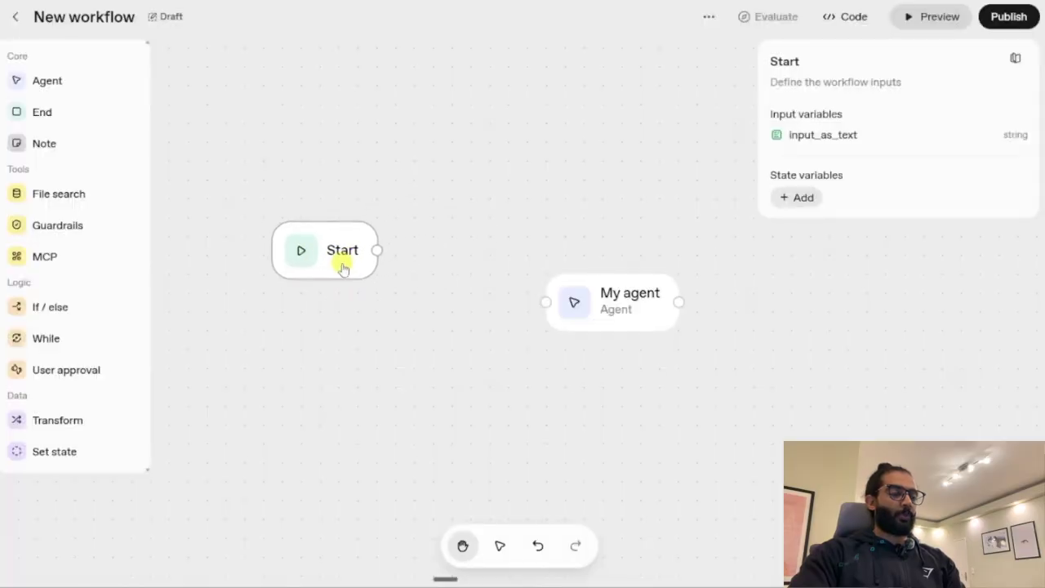
{"action": "left_click_drag", "start_coordinate": [343, 269], "coordinate": [545, 302]}
{"action": "left_click_drag", "start_coordinate": [617, 303], "coordinate": [562, 254]}
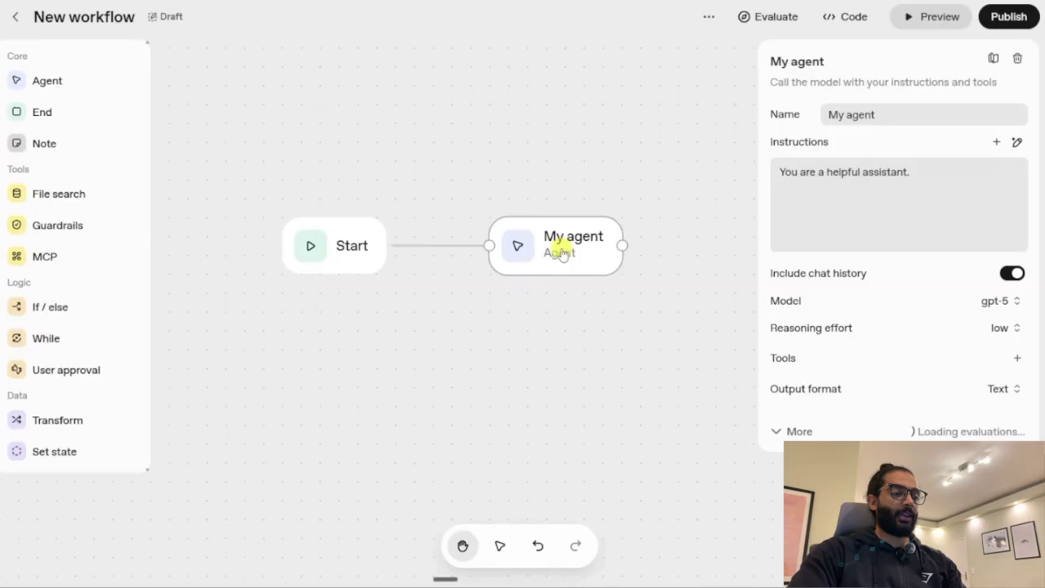
{"action": "key", "text": "ctrl+z"}
{"action": "key", "text": "ctrl+z"}
{"action": "left_click_drag", "start_coordinate": [422, 280], "coordinate": [533, 249]}
{"action": "key", "text": "BackSpace"}
{"action": "key", "text": "BackSpace"}
{"action": "key", "text": "BackSpace"}
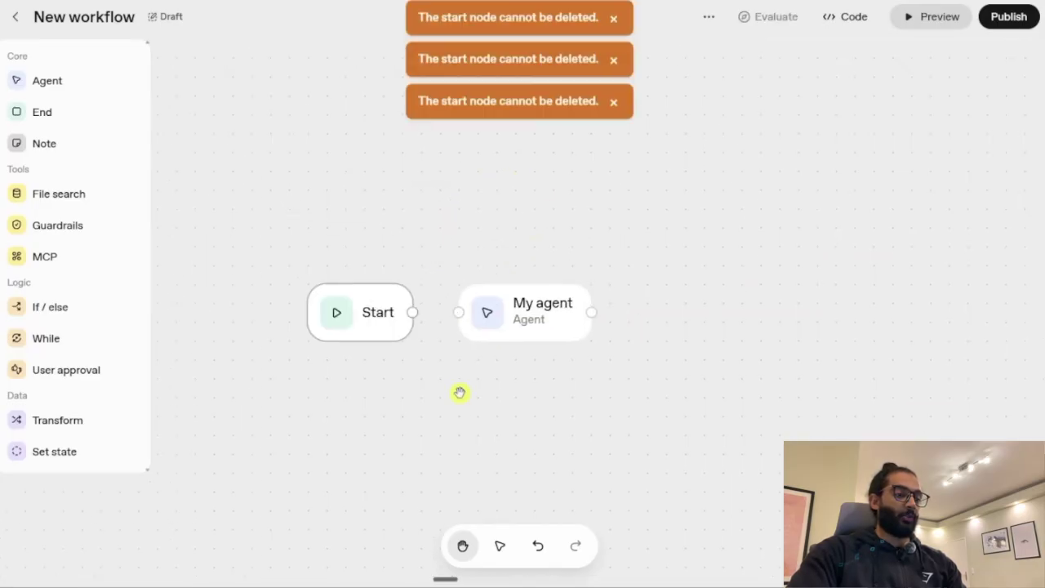
- Connect the Start node to the My agent node and move My agent level with Start
{"action": "mouse_move", "coordinate": [384, 245]}
{"action": "left_mouse_down"}
{"action": "mouse_move", "coordinate": [504, 296]}
{"action": "mouse_move", "coordinate": [548, 299]}
{"action": "left_mouse_up"}
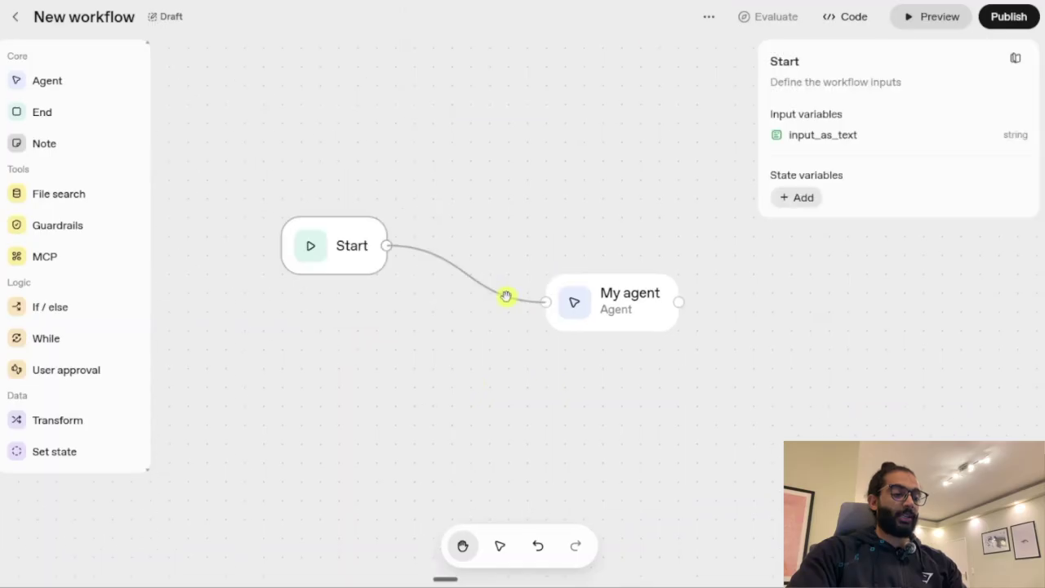
{"action": "mouse_move", "coordinate": [613, 302]}
{"action": "left_mouse_down"}
{"action": "mouse_move", "coordinate": [569, 236]}
{"action": "mouse_move", "coordinate": [562, 255]}
{"action": "left_mouse_up"}
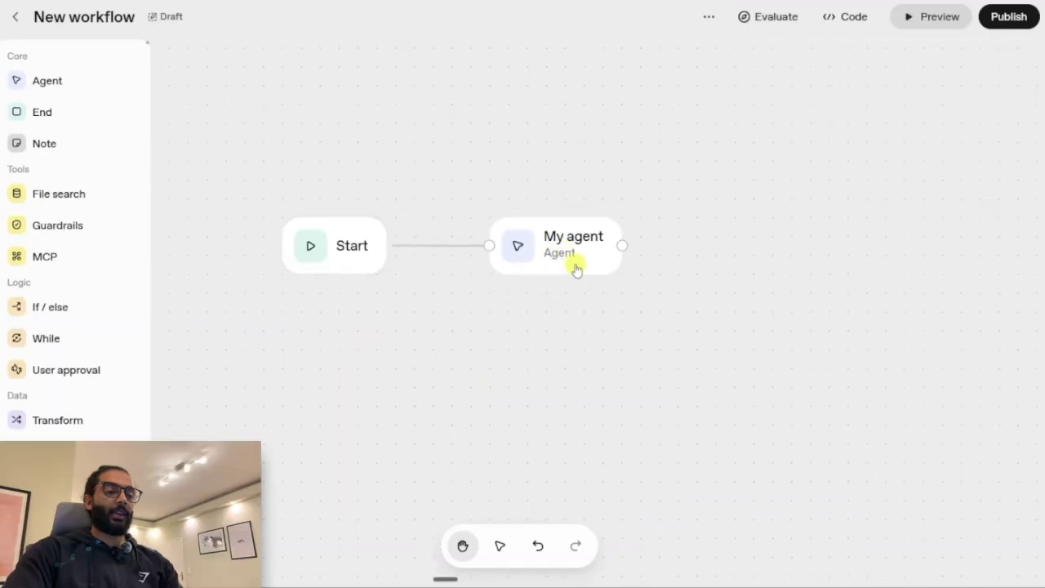
- Examine the My agent node's settings, including the output format choices, model parameters and ChatKit options
{"action": "left_click", "coordinate": [576, 269]}
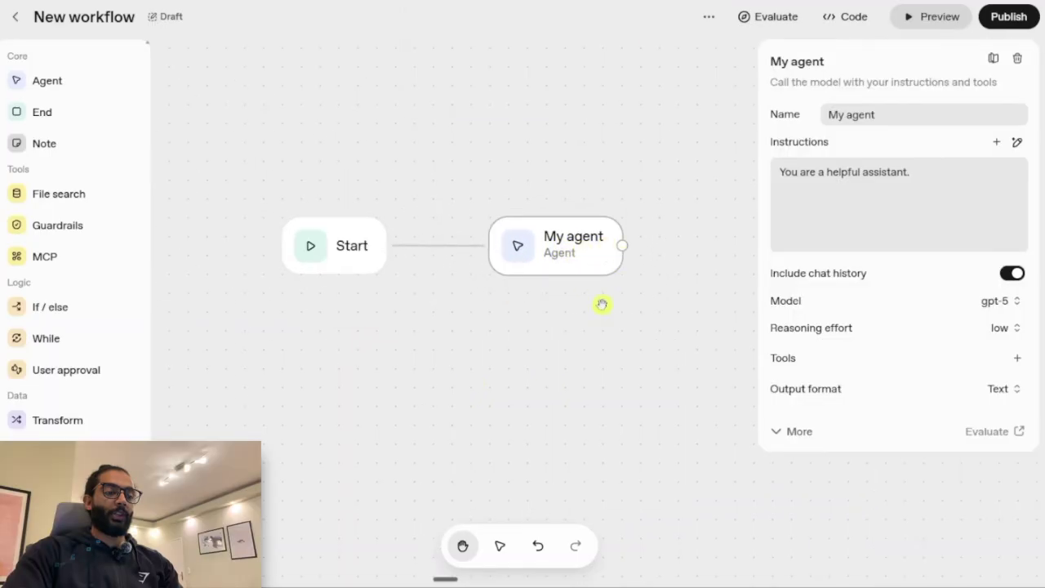
{"action": "left_click", "coordinate": [904, 167]}
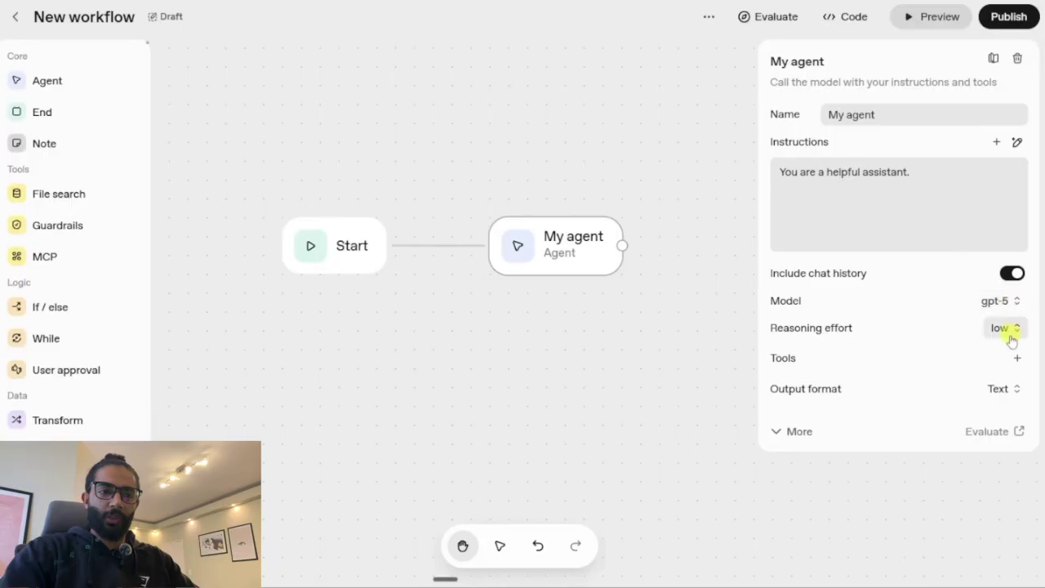
{"action": "left_click", "coordinate": [990, 390]}
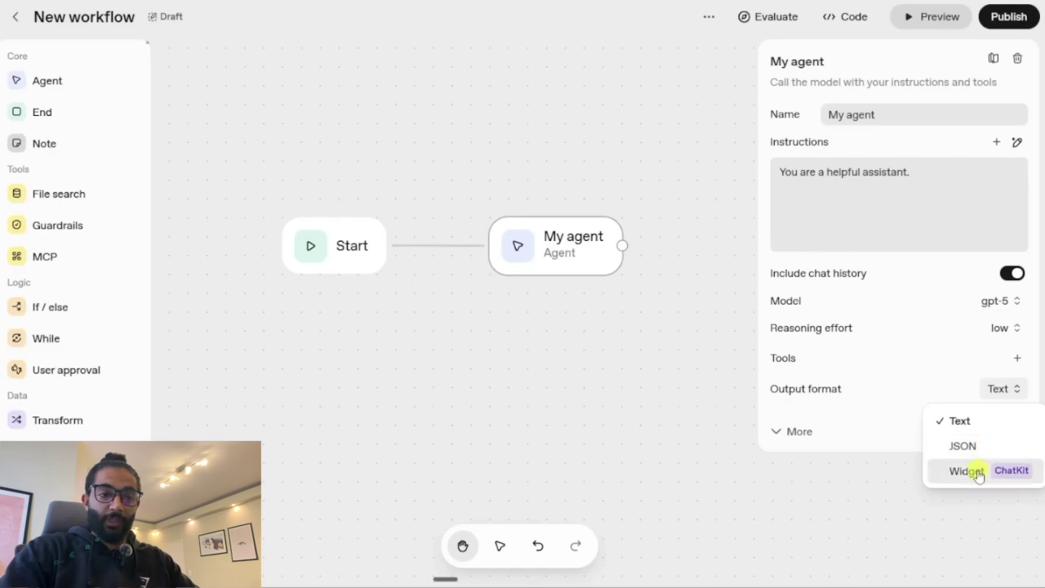
{"action": "left_click", "coordinate": [939, 432]}
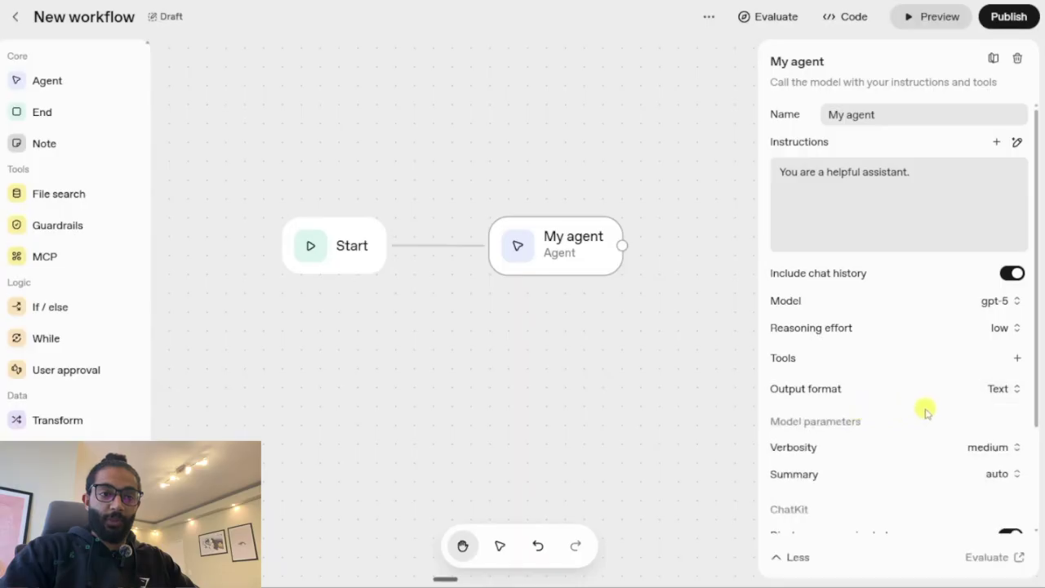
{"action": "scroll", "coordinate": [923, 401], "scroll_direction": "down", "scroll_amount": 3}
{"action": "scroll", "coordinate": [918, 402], "scroll_direction": "up", "scroll_amount": 3}
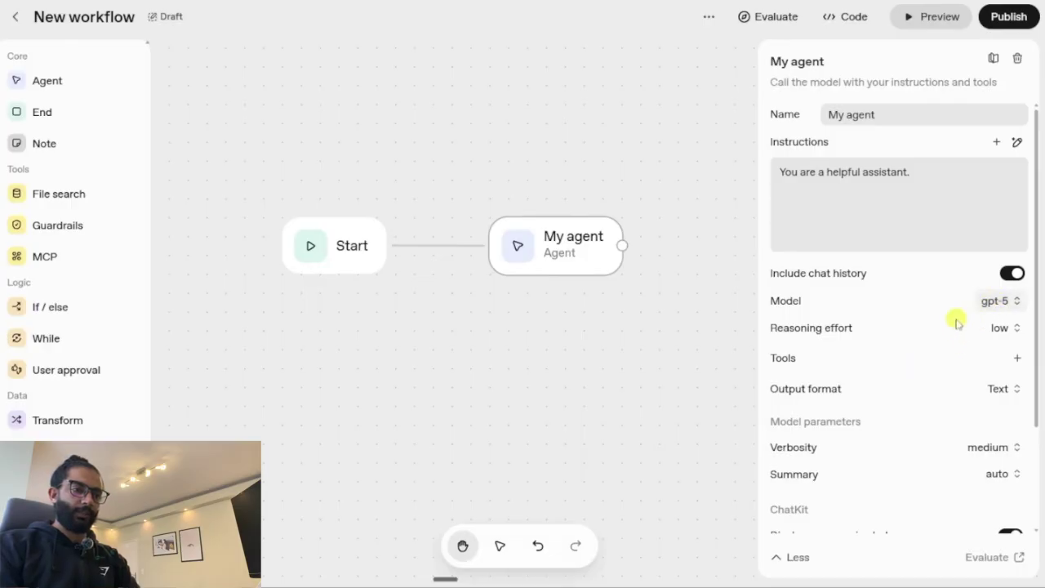
{"action": "scroll", "coordinate": [886, 274], "scroll_direction": "down", "scroll_amount": 2}
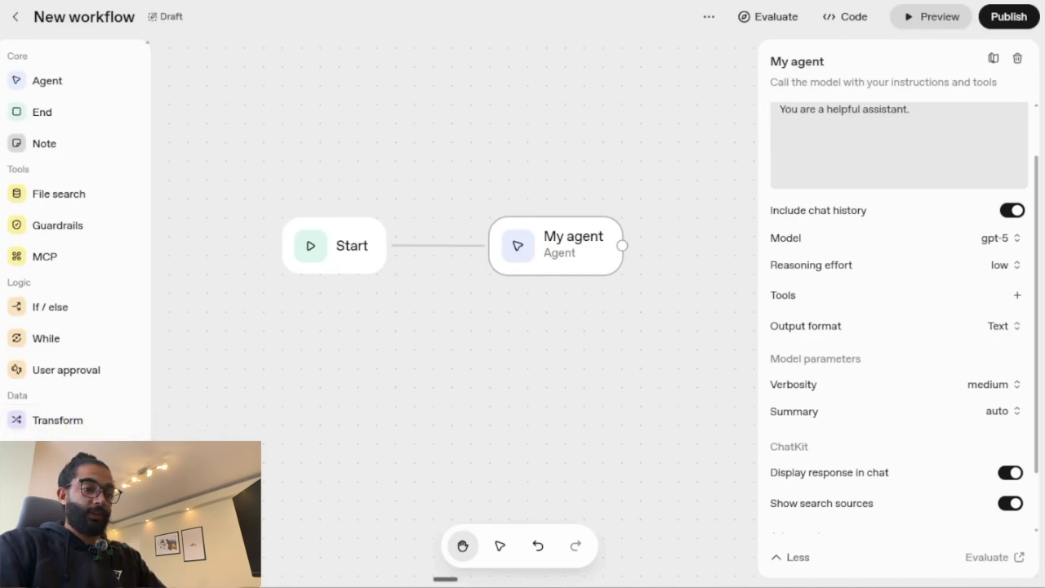
- Switch to n8n and create a new workflow containing an AI Agent node
{"action": "left_click", "coordinate": [569, 7]}
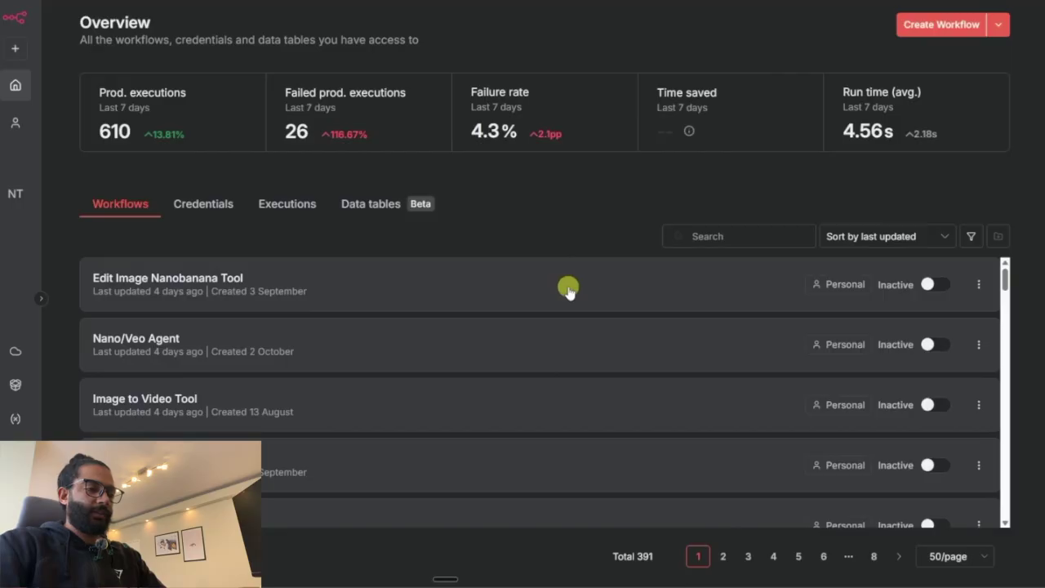
{"action": "left_click", "coordinate": [941, 26]}
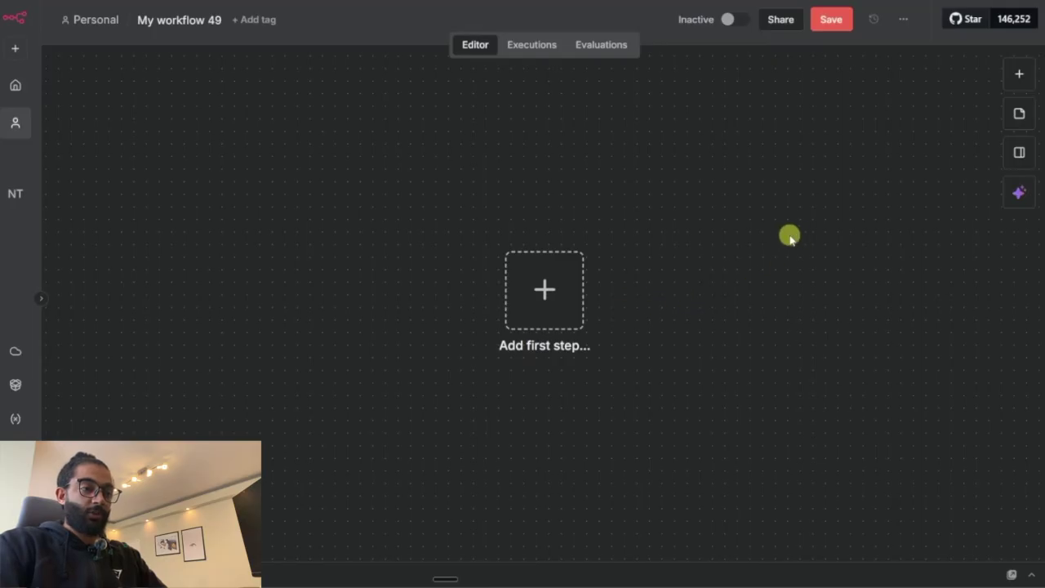
{"action": "key", "text": "Tab"}
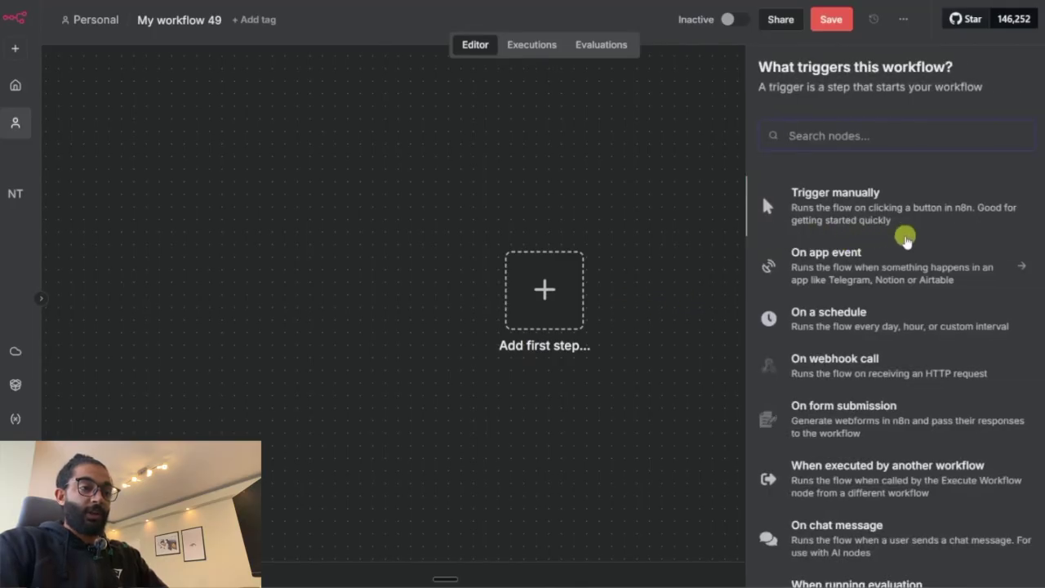
{"action": "scroll", "coordinate": [919, 345], "scroll_direction": "down", "scroll_amount": 3}
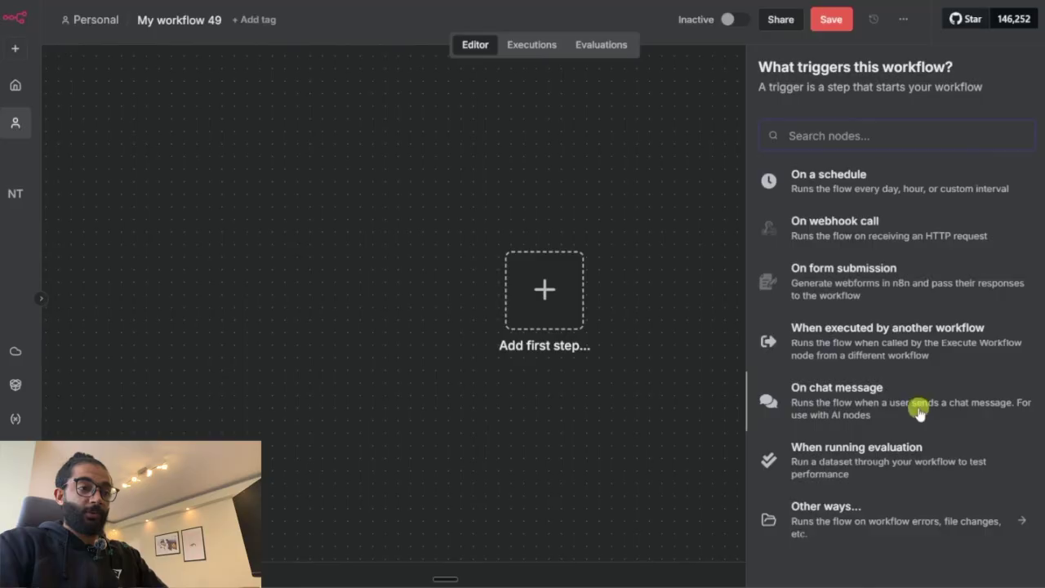
{"action": "scroll", "coordinate": [919, 411], "scroll_direction": "up", "scroll_amount": 3}
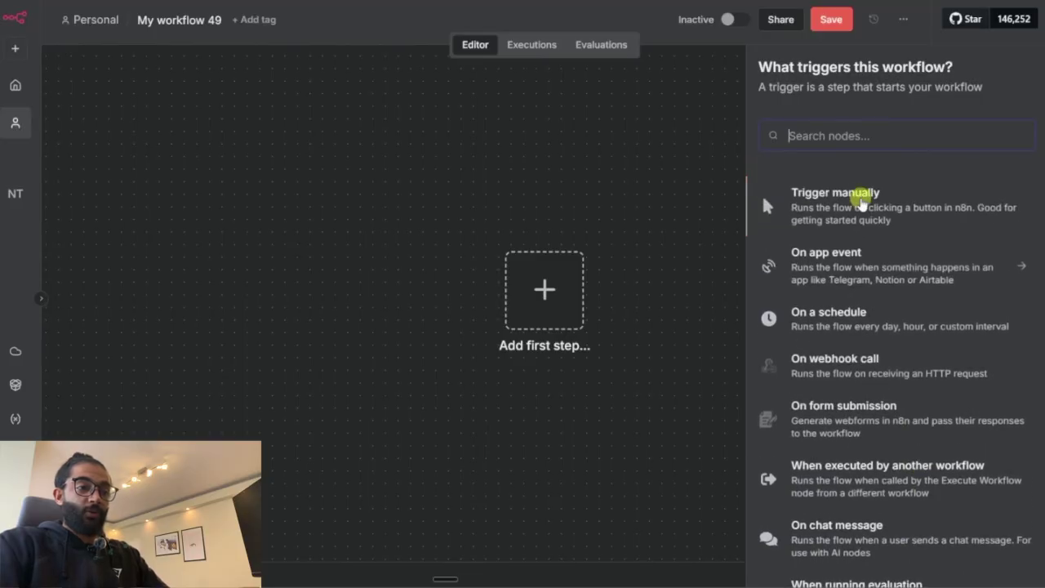
{"action": "type", "text": "al"}
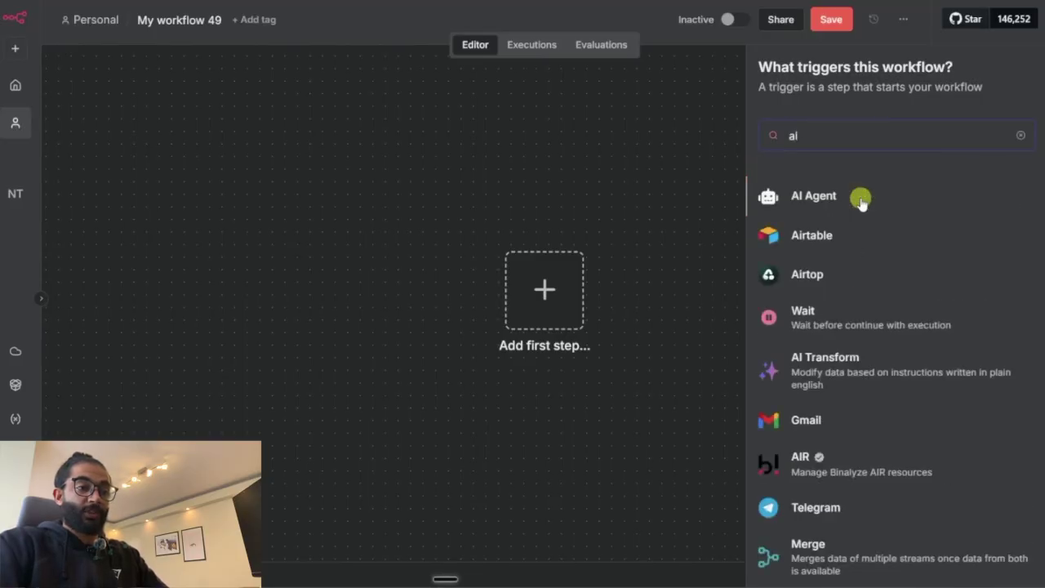
{"action": "left_click", "coordinate": [826, 194]}
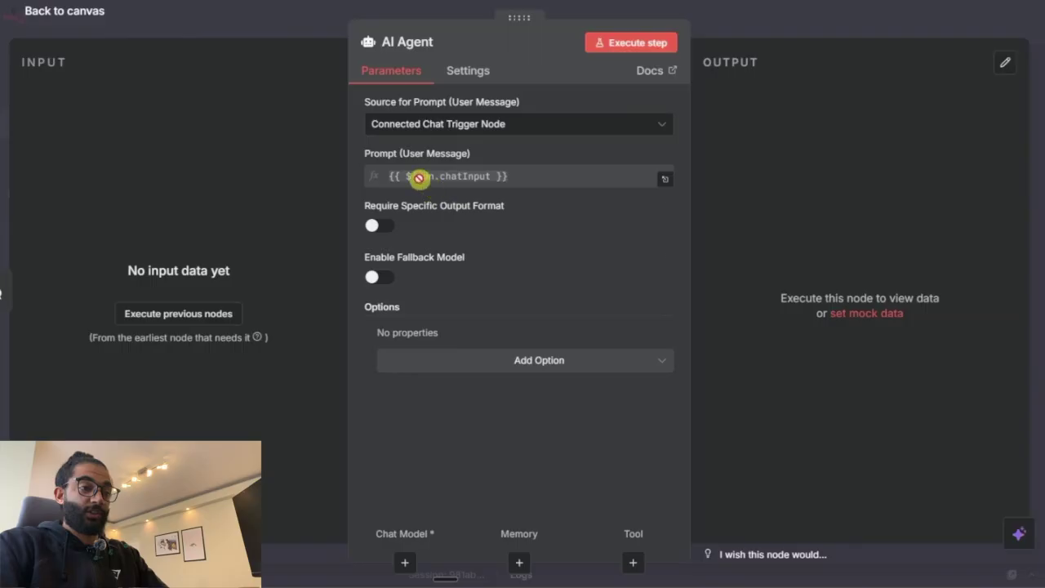
- Add the System Message option to the AI Agent node and return to the canvas
{"action": "left_click_drag", "start_coordinate": [391, 176], "coordinate": [583, 174]}
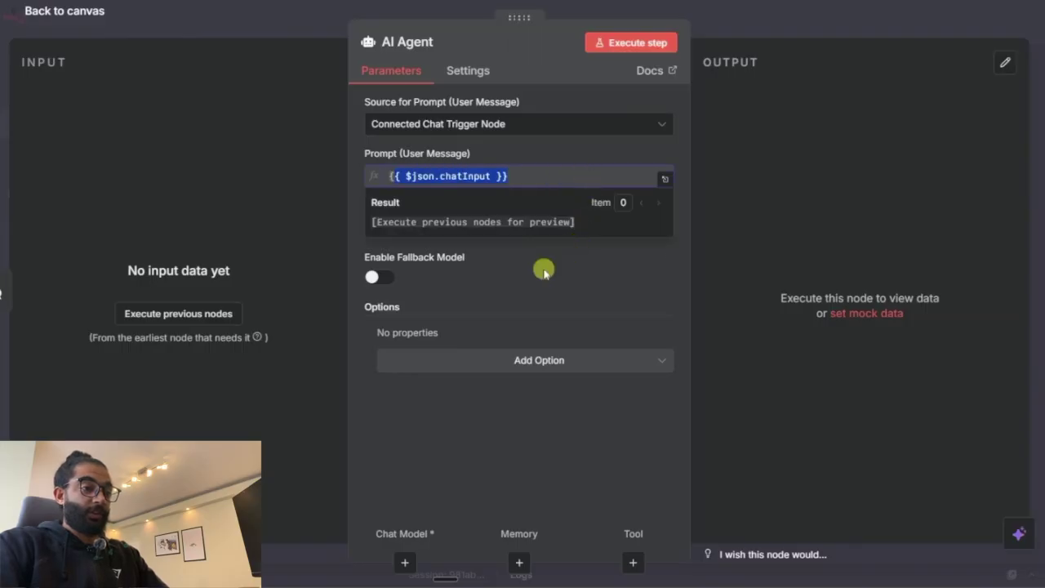
{"action": "left_click", "coordinate": [501, 289]}
{"action": "left_click", "coordinate": [514, 362]}
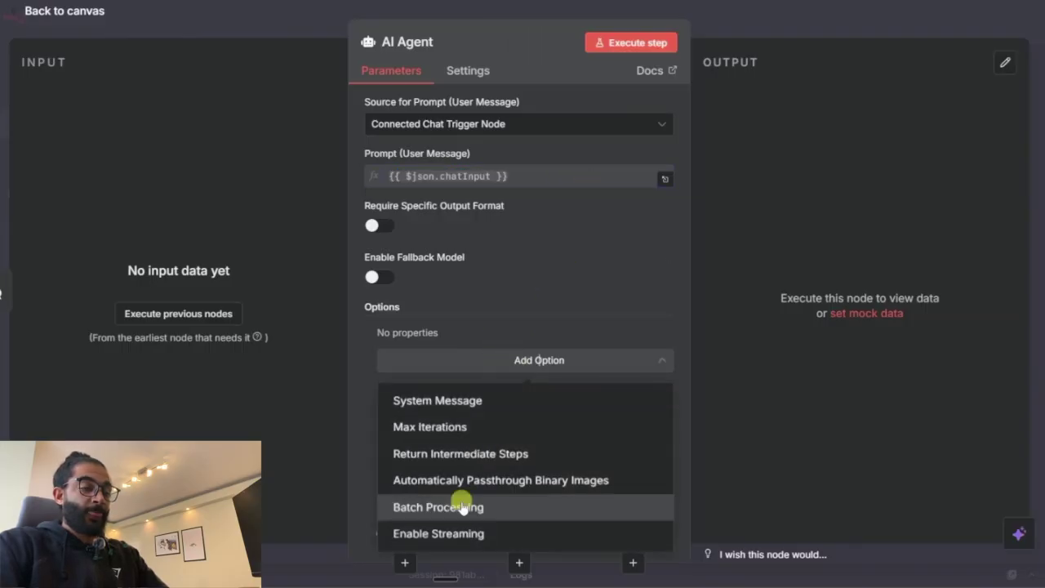
{"action": "left_click", "coordinate": [508, 407]}
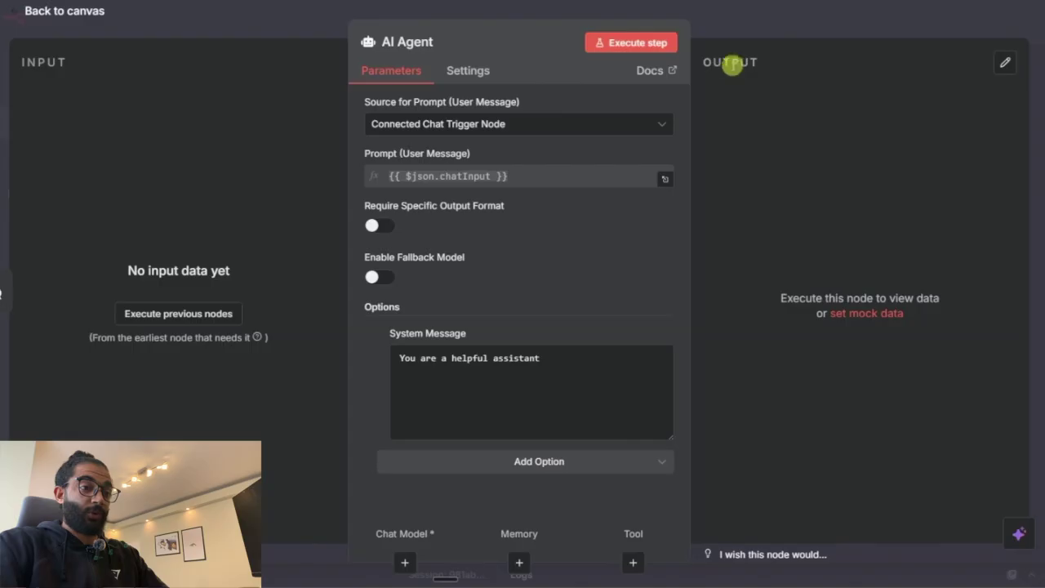
{"action": "left_click", "coordinate": [747, 27]}
{"action": "left_click_drag", "start_coordinate": [768, 474], "coordinate": [543, 399]}
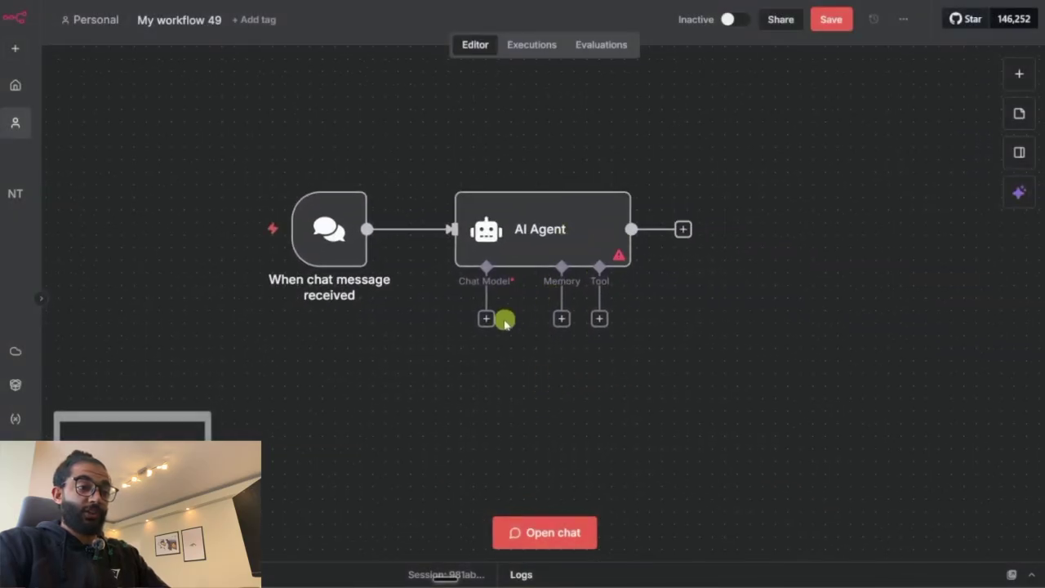
{"action": "left_click_drag", "start_coordinate": [488, 320], "coordinate": [479, 424]}
{"action": "left_click", "coordinate": [562, 382]}
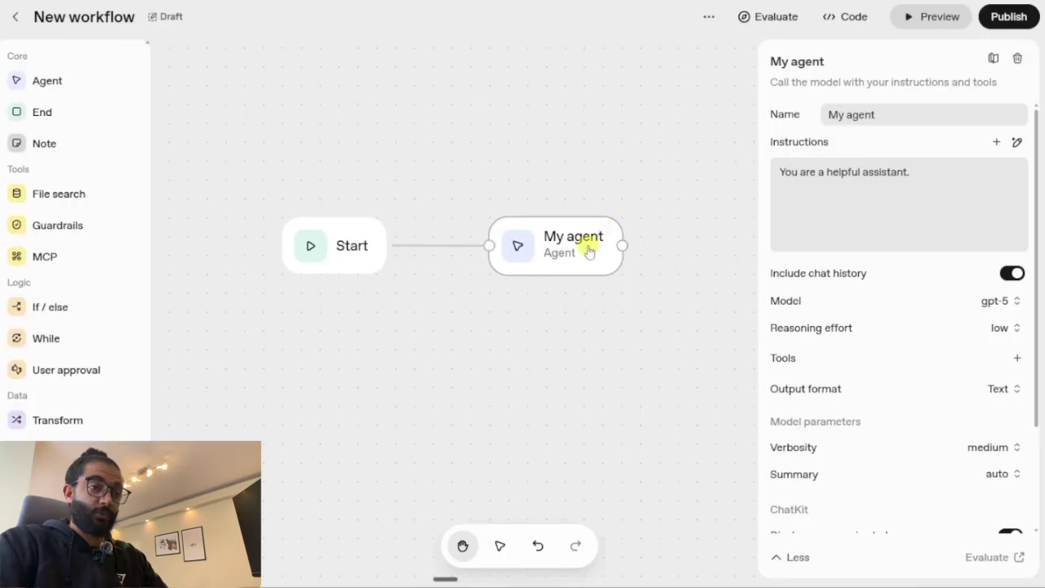
- Add the Web Search tool to the My agent node, keeping its default configuration
{"action": "scroll", "coordinate": [898, 265], "scroll_direction": "down", "scroll_amount": 2}
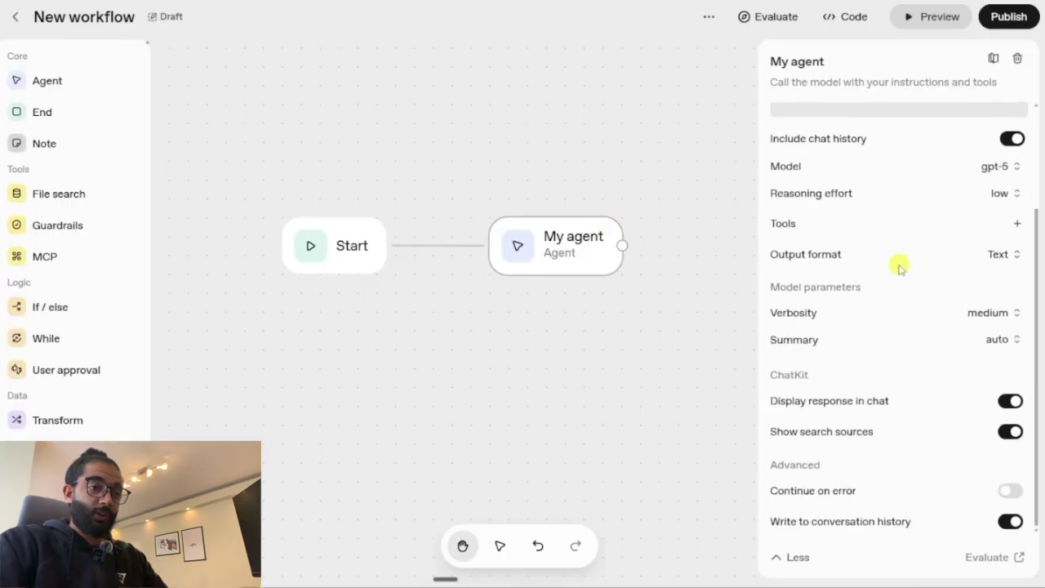
{"action": "left_click", "coordinate": [1017, 223]}
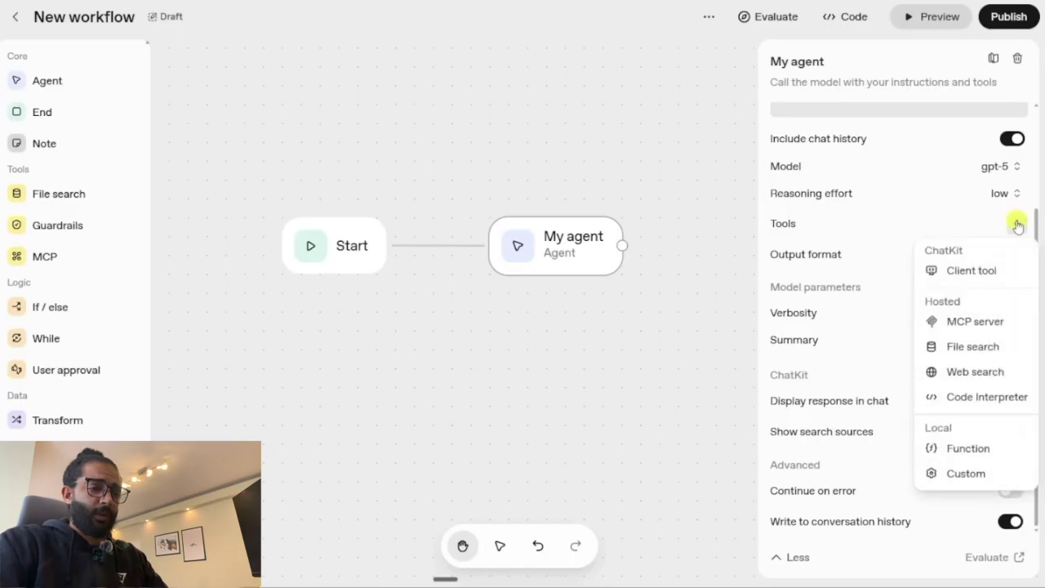
{"action": "left_click", "coordinate": [987, 372]}
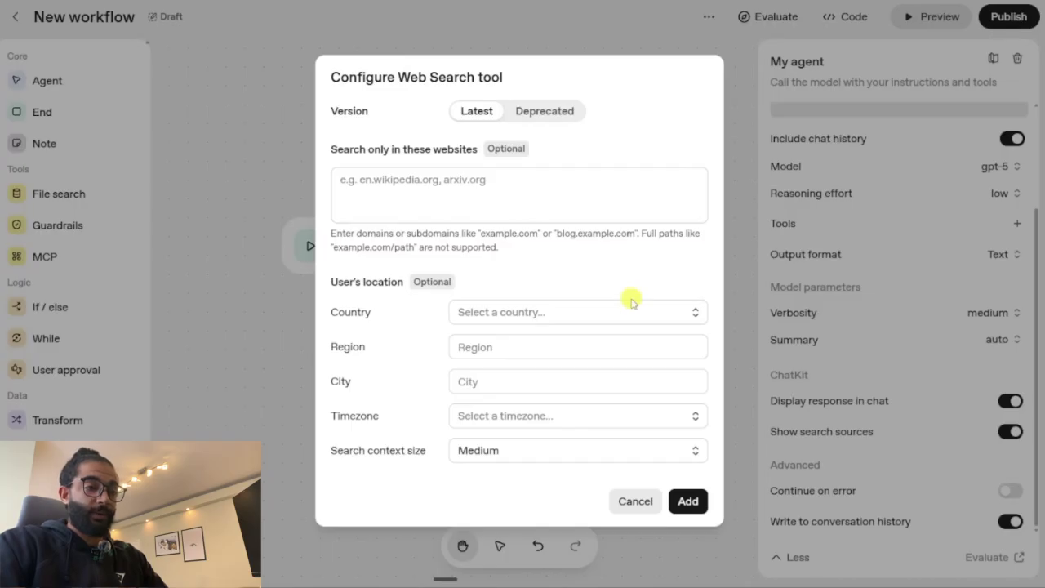
{"action": "left_click", "coordinate": [680, 495]}
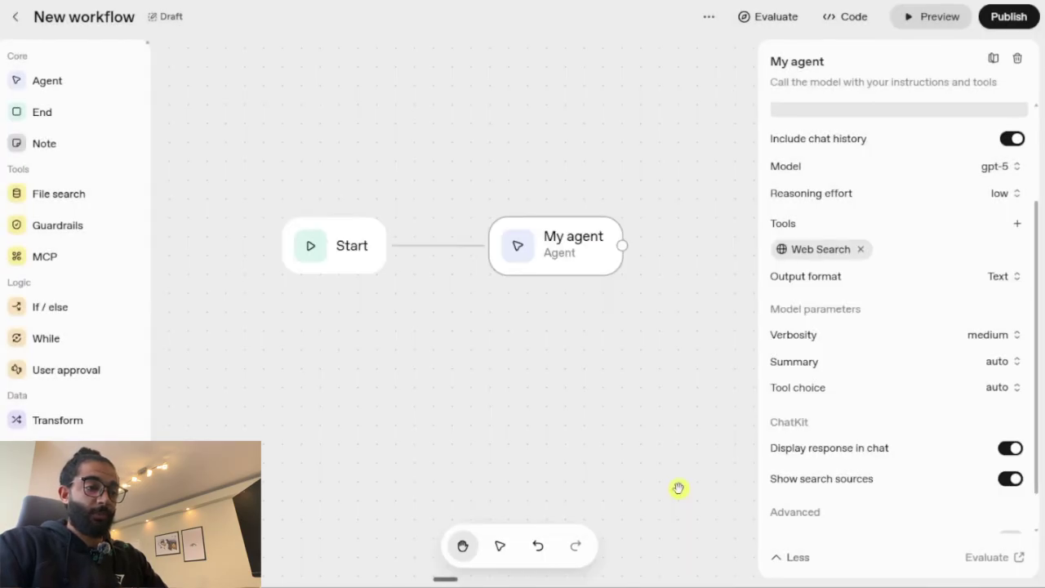
- Check which models are available for the My agent node, keeping gpt-5 selected
{"action": "scroll", "coordinate": [979, 302], "scroll_direction": "up", "scroll_amount": 3}
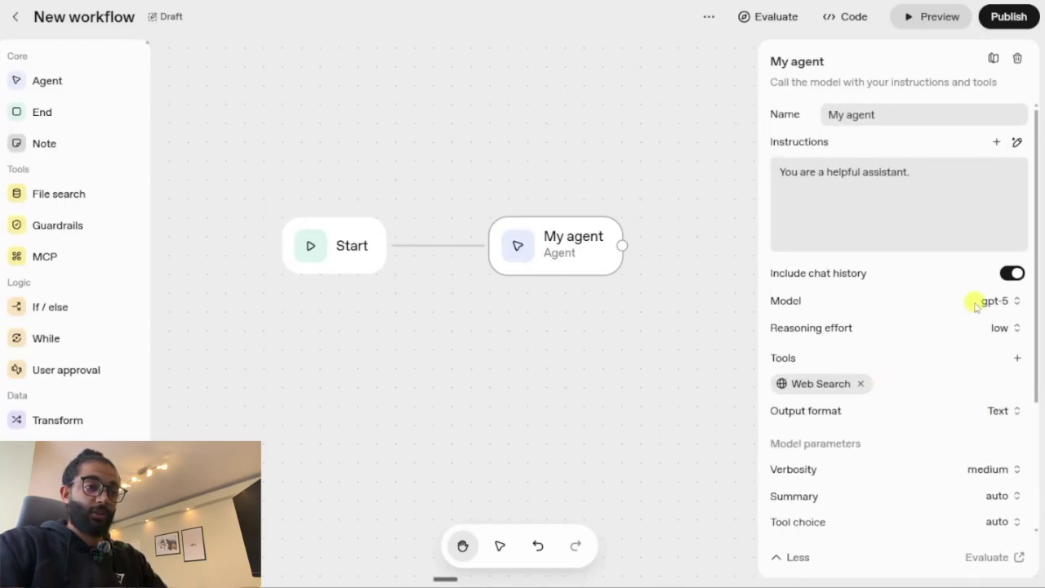
{"action": "left_click", "coordinate": [1009, 304]}
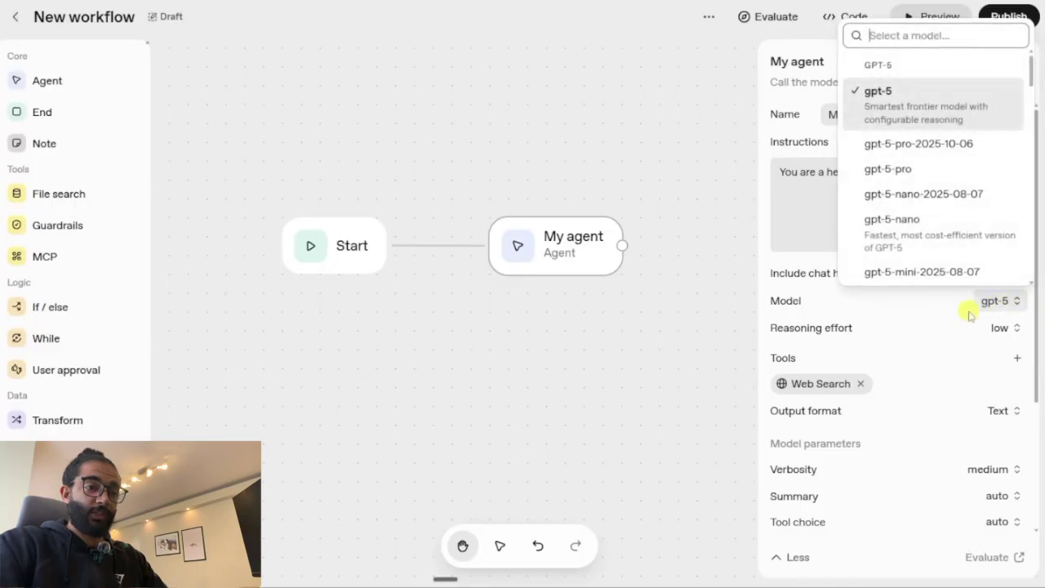
{"action": "left_click", "coordinate": [928, 310]}
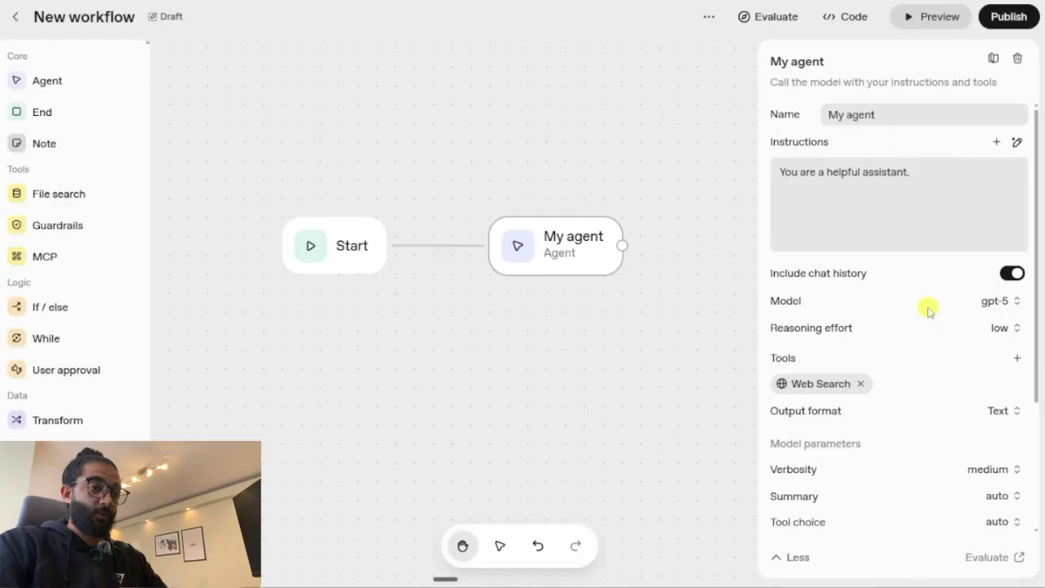
- Switch to n8n and browse the tools that can be attached to the AI Agent node
{"action": "key", "text": "ctrl+Tab"}
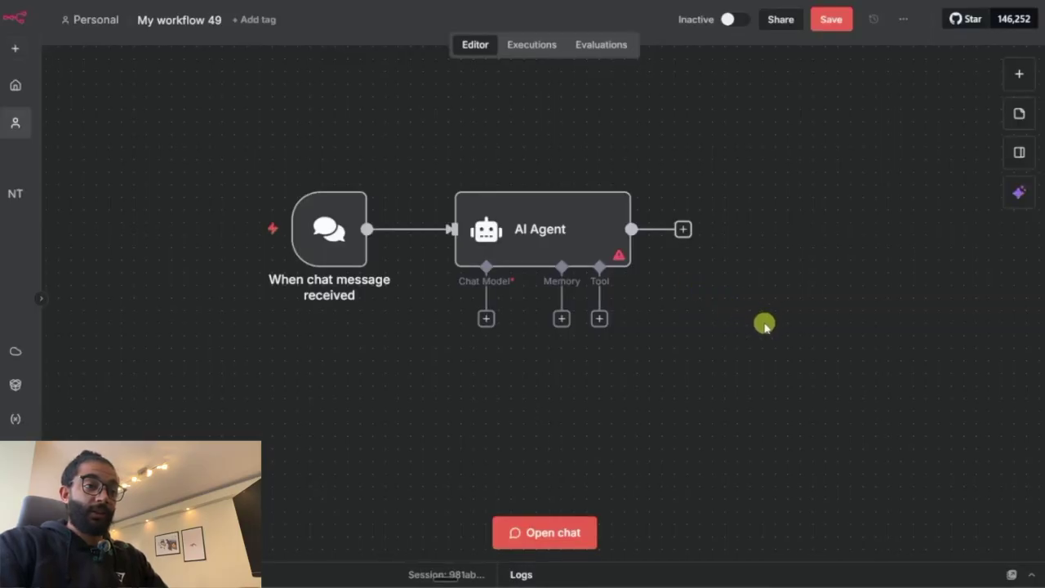
{"action": "left_click", "coordinate": [599, 318]}
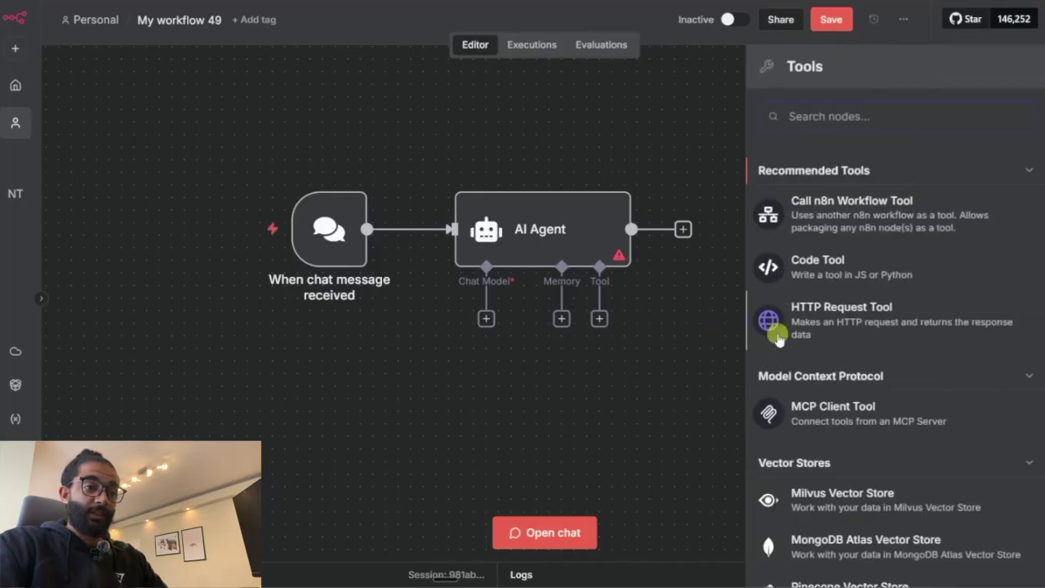
{"action": "scroll", "coordinate": [922, 328], "scroll_direction": "down", "scroll_amount": 1}
{"action": "scroll", "coordinate": [922, 329], "scroll_direction": "down", "scroll_amount": 20}
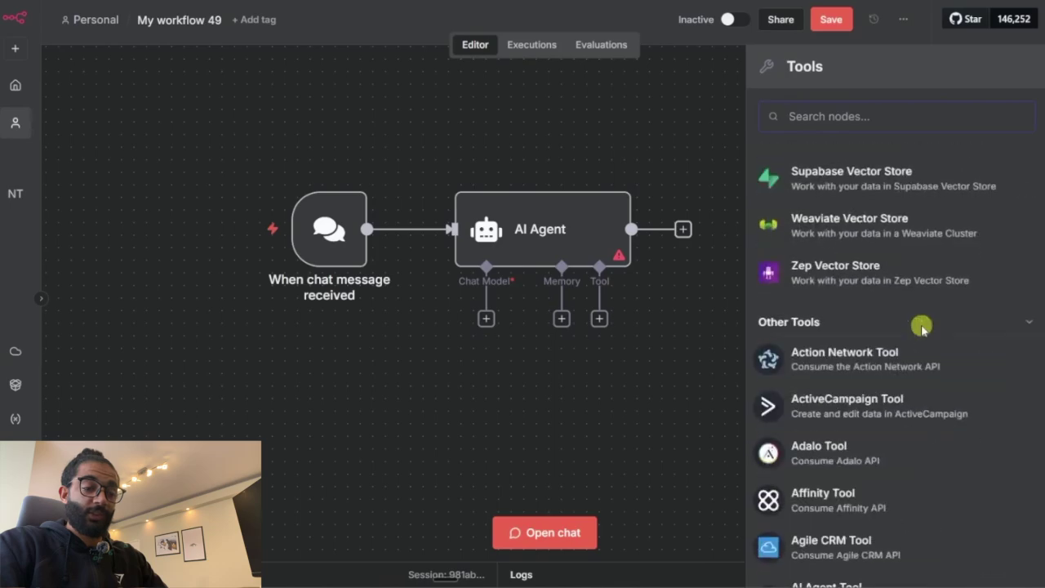
{"action": "scroll", "coordinate": [919, 331], "scroll_direction": "down", "scroll_amount": 15}
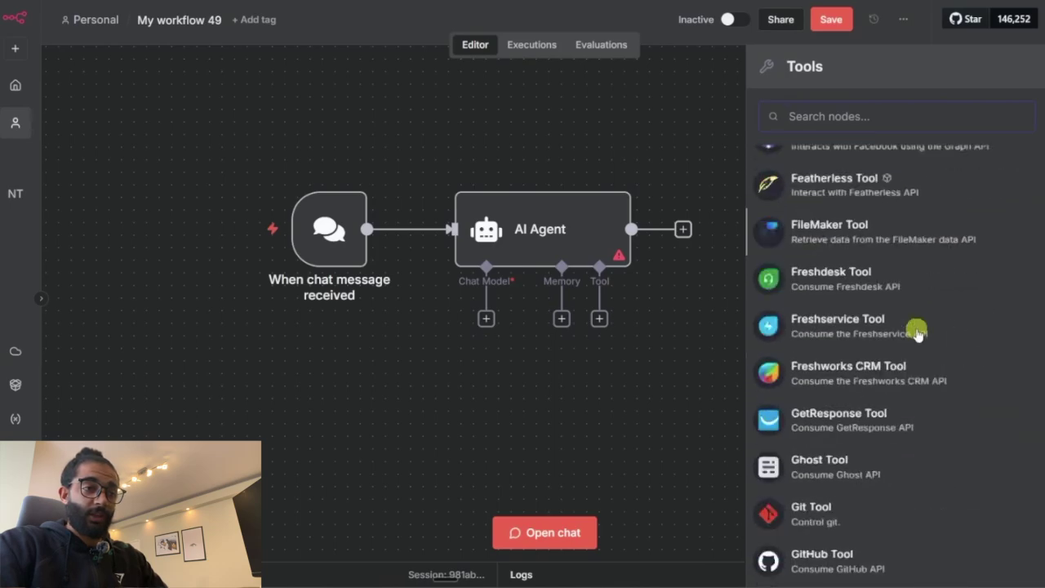
{"action": "scroll", "coordinate": [915, 333], "scroll_direction": "up", "scroll_amount": 5}
{"action": "scroll", "coordinate": [913, 332], "scroll_direction": "up", "scroll_amount": 20}
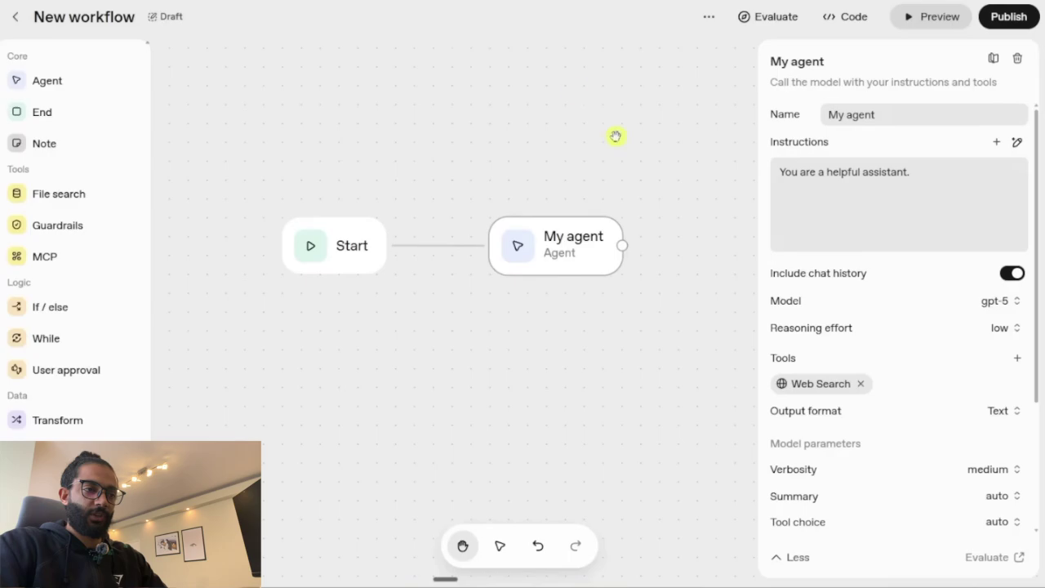
- View the Start node's input and state variables in Agent Builder, then deselect the node
{"action": "left_click", "coordinate": [677, 165]}
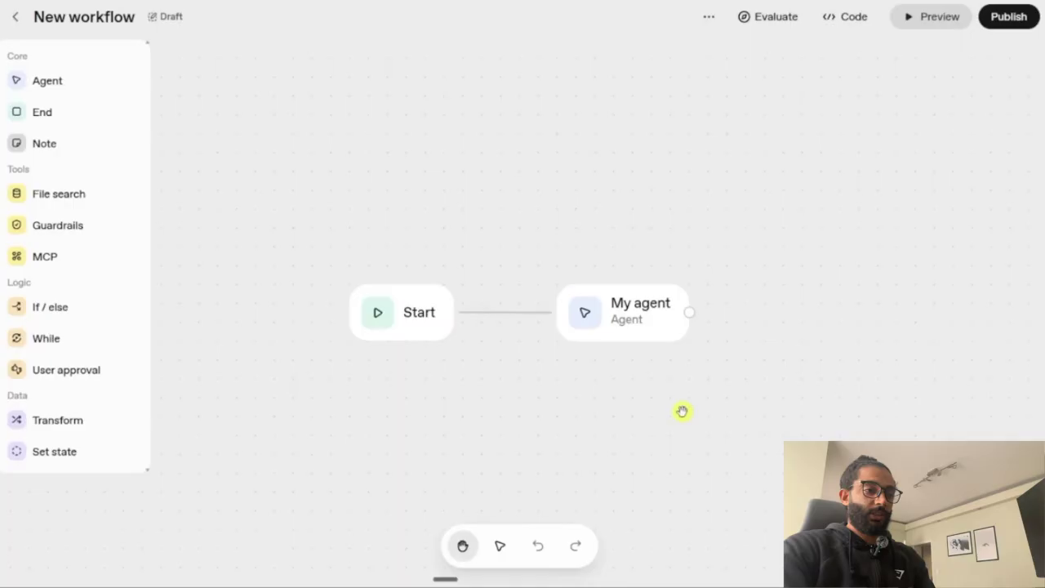
{"action": "mouse_move", "coordinate": [406, 319]}
{"action": "left_mouse_down"}
{"action": "mouse_move", "coordinate": [429, 305]}
{"action": "mouse_move", "coordinate": [394, 341]}
{"action": "mouse_move", "coordinate": [400, 328]}
{"action": "left_mouse_up"}
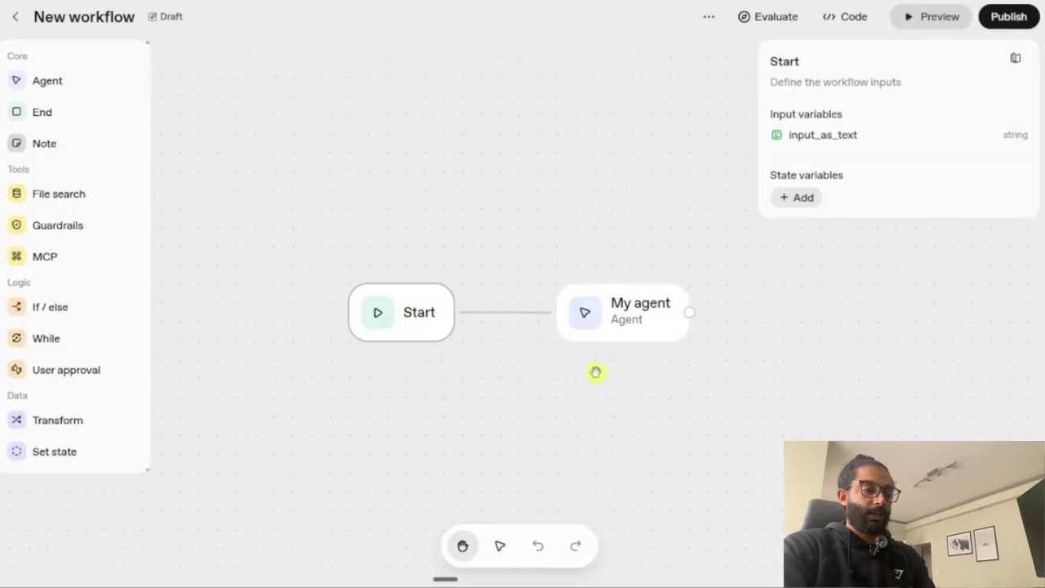
{"action": "left_click", "coordinate": [582, 412]}
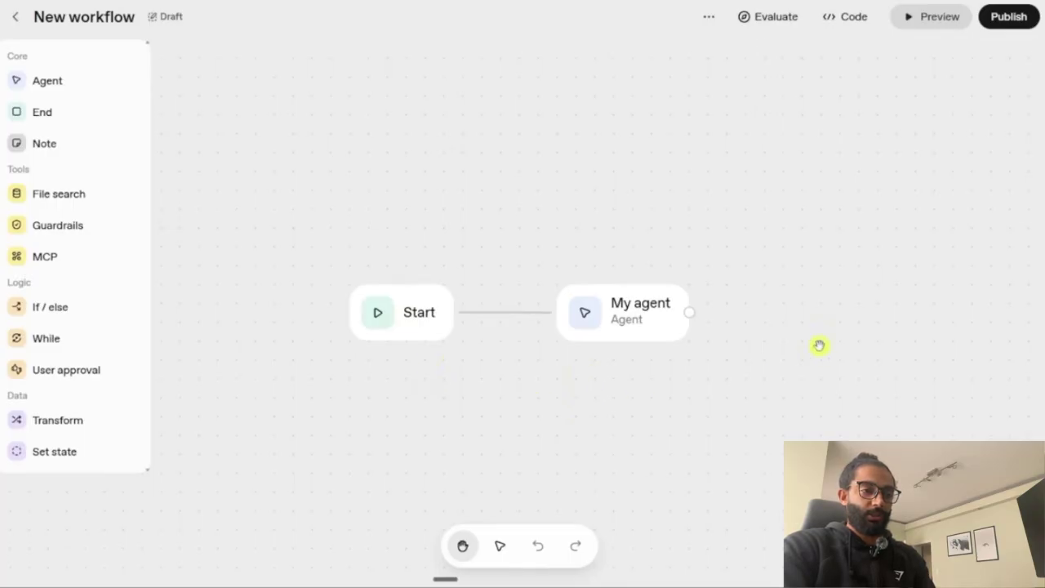
- Preview the workflow with the message "search the web for n8n" and return to the canvas
{"action": "left_click", "coordinate": [924, 19]}
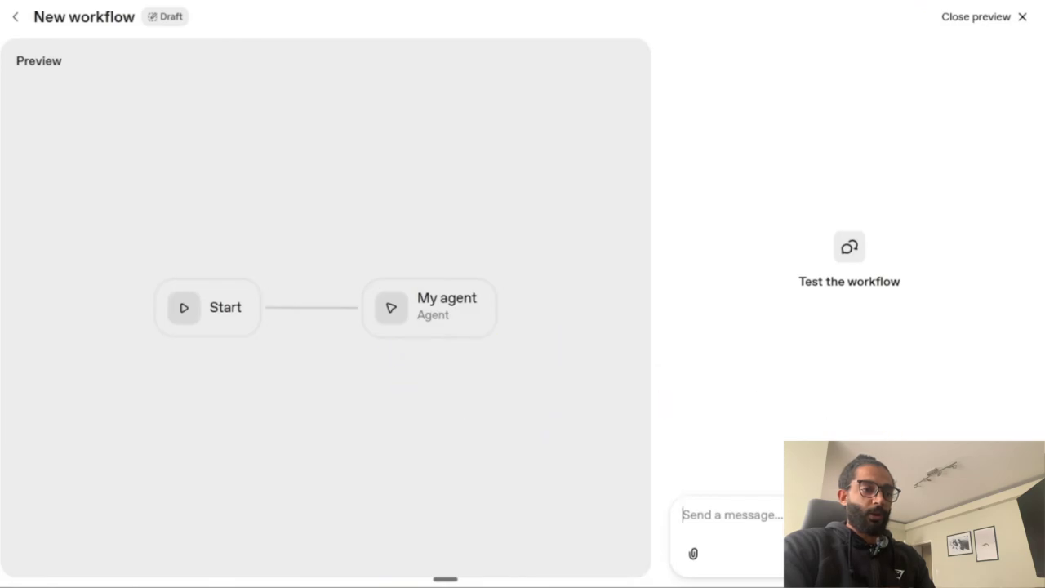
{"action": "type", "text": "search the web for n8n"}
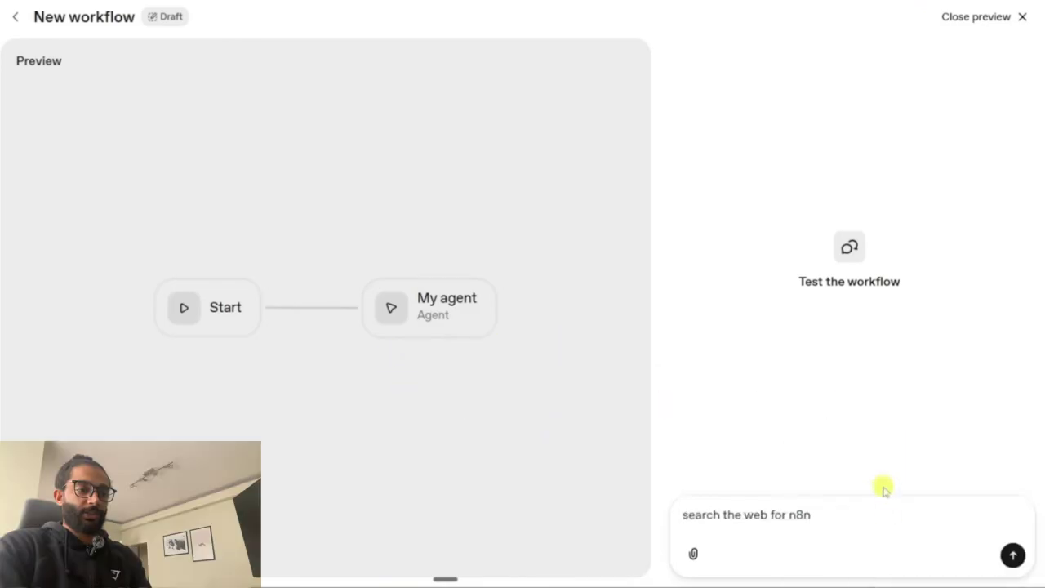
{"action": "left_click", "coordinate": [1013, 556]}
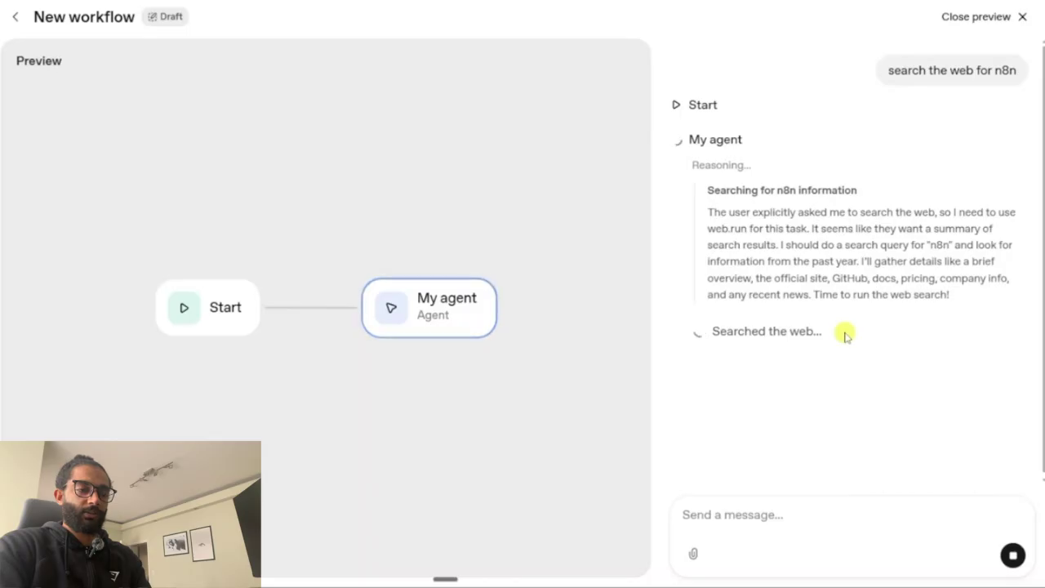
{"action": "key", "text": "Escape"}
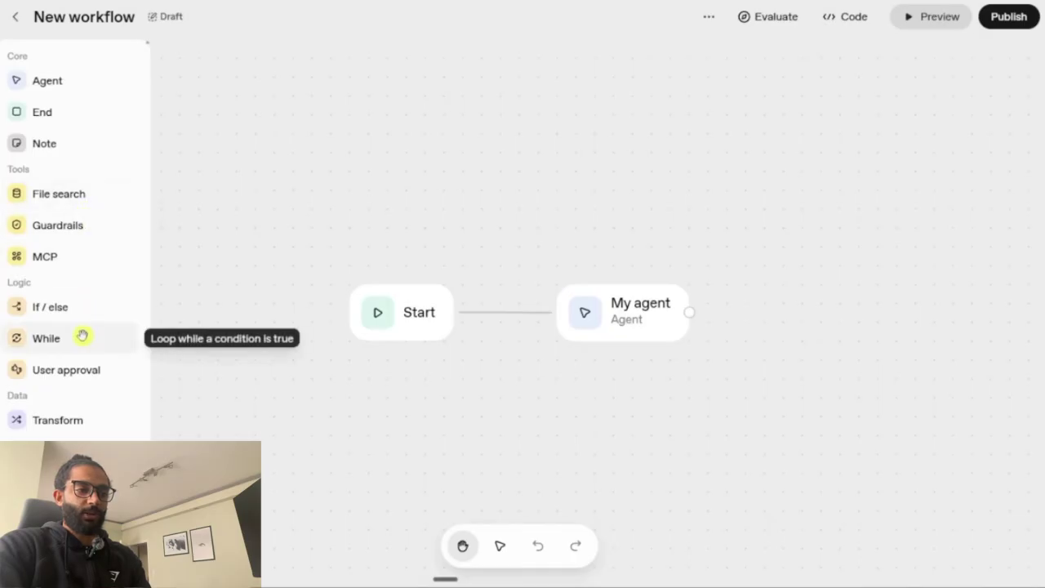
- Publish the workflow under the name Test Web Agent
{"action": "left_click", "coordinate": [1008, 16]}
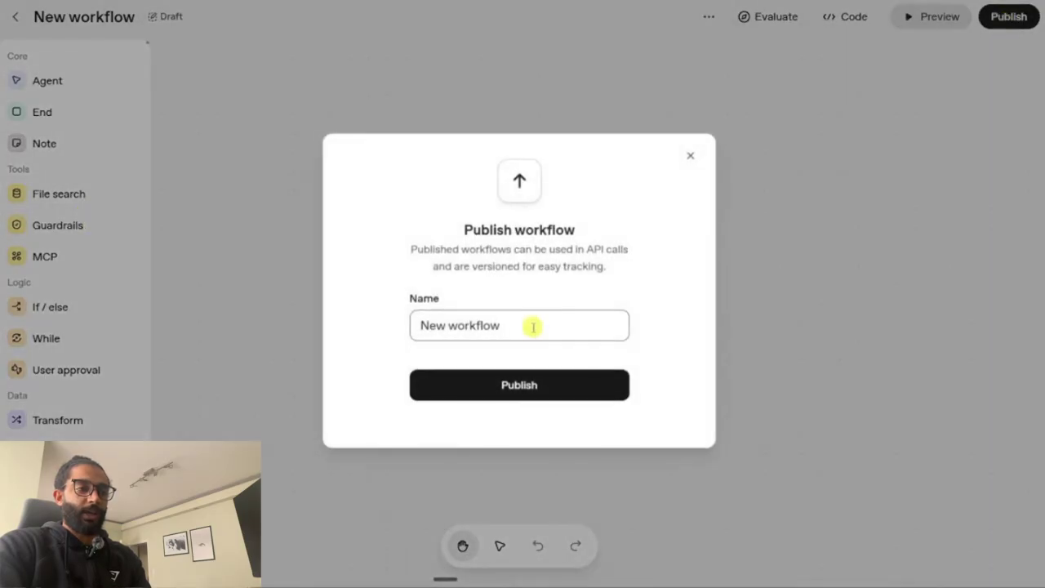
{"action": "key", "text": "ctrl+a"}
{"action": "type", "text": "Tex"}
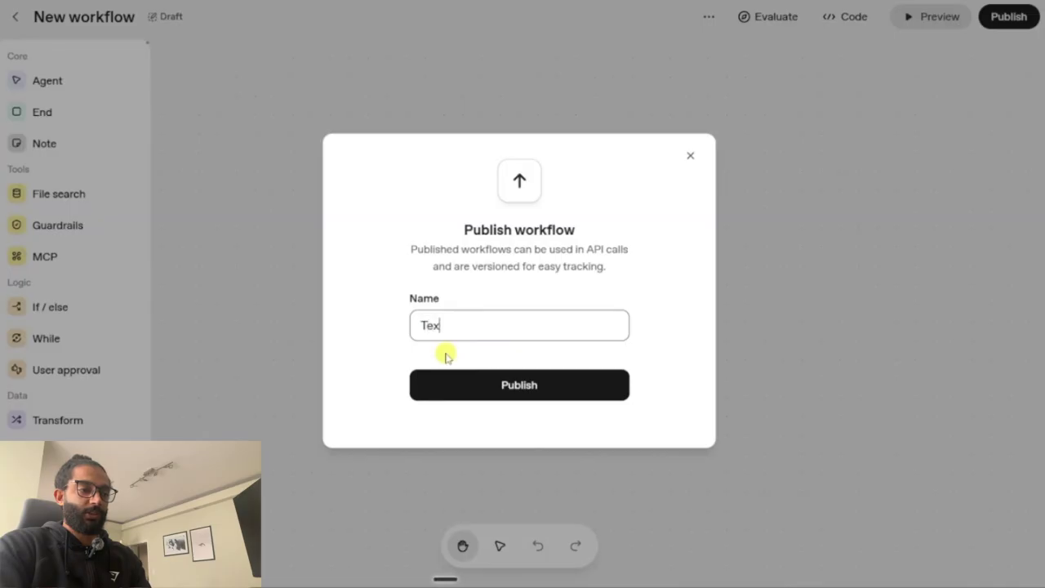
{"action": "type", "text": "t Web Agent"}
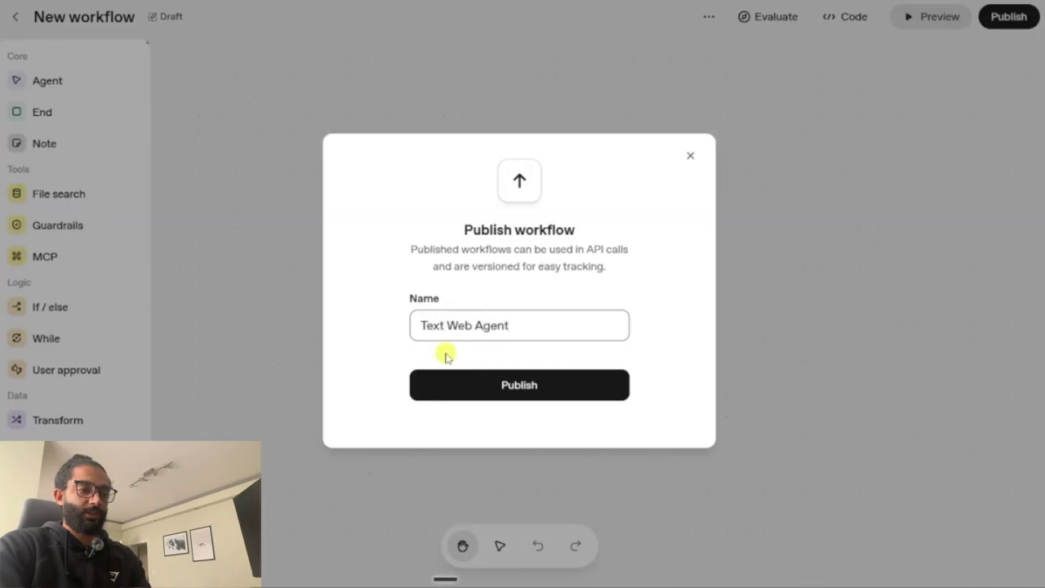
{"action": "left_click", "coordinate": [535, 384]}
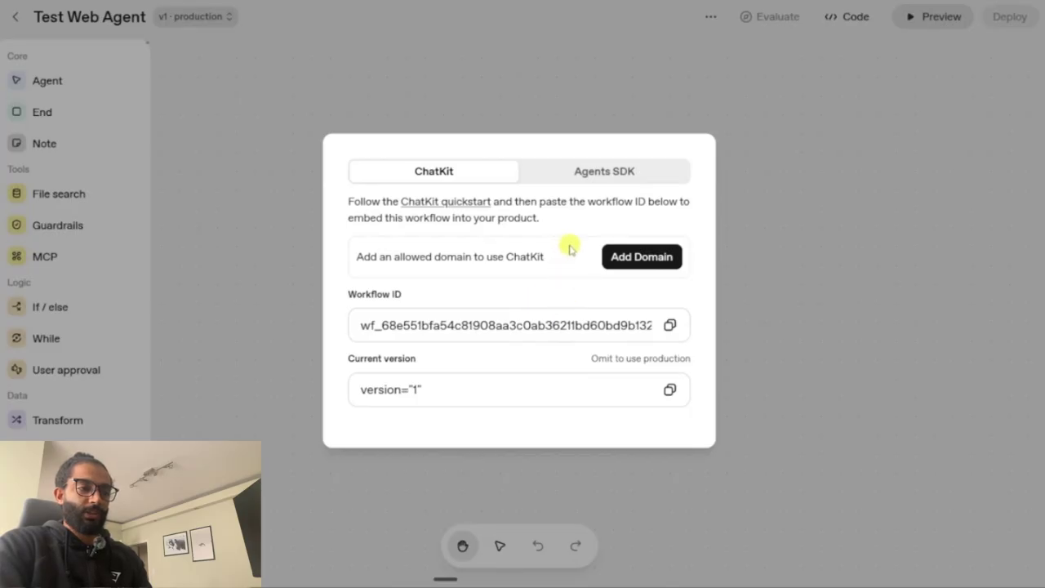
- Review the published workflow's Agents SDK code in Python and close the deployment dialog
{"action": "left_click", "coordinate": [598, 175]}
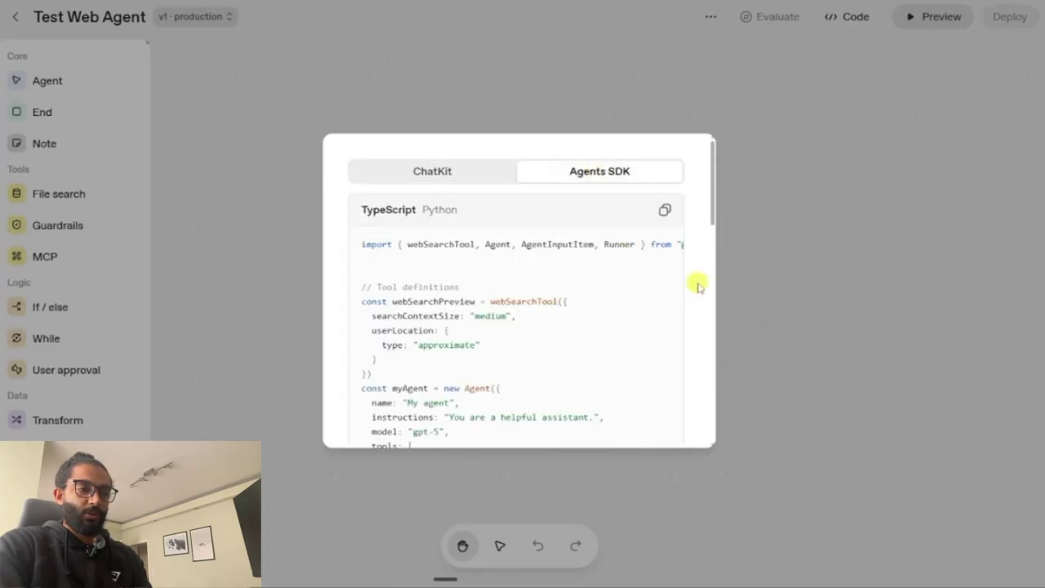
{"action": "left_click", "coordinate": [438, 209]}
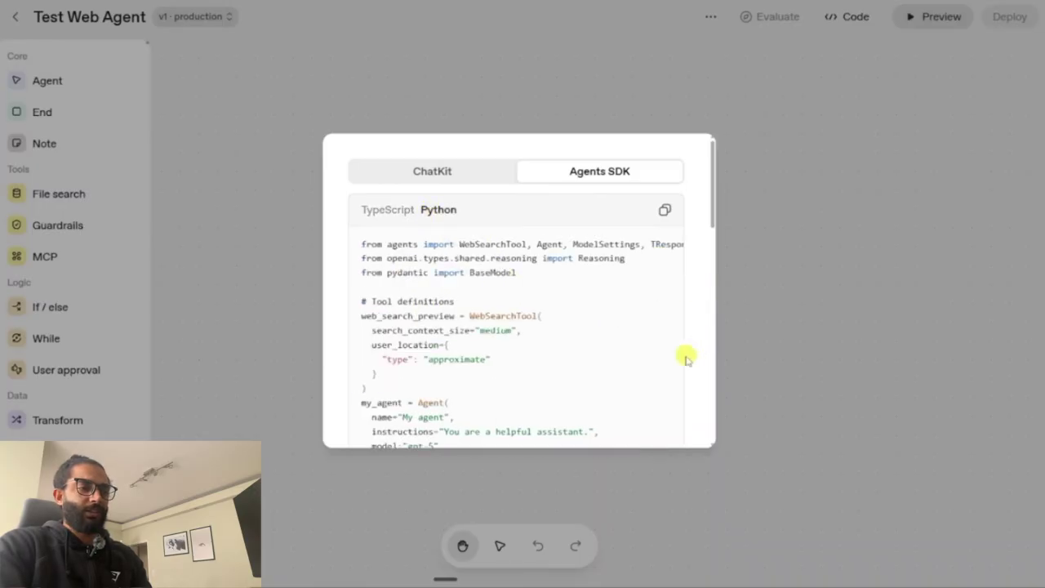
{"action": "scroll", "coordinate": [641, 357], "scroll_direction": "down", "scroll_amount": 3}
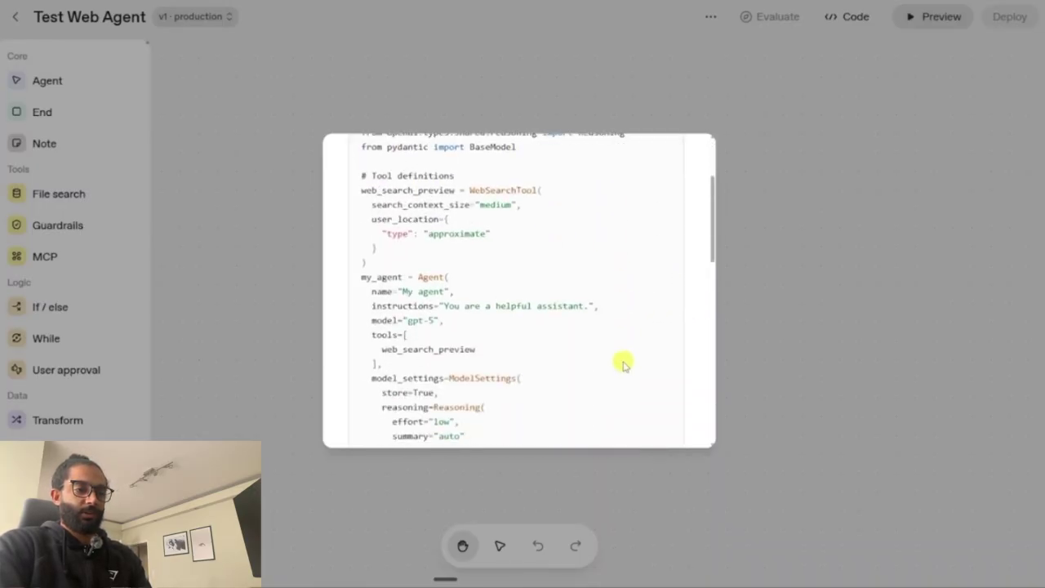
{"action": "scroll", "coordinate": [623, 361], "scroll_direction": "up", "scroll_amount": 3}
{"action": "left_click", "coordinate": [843, 325]}
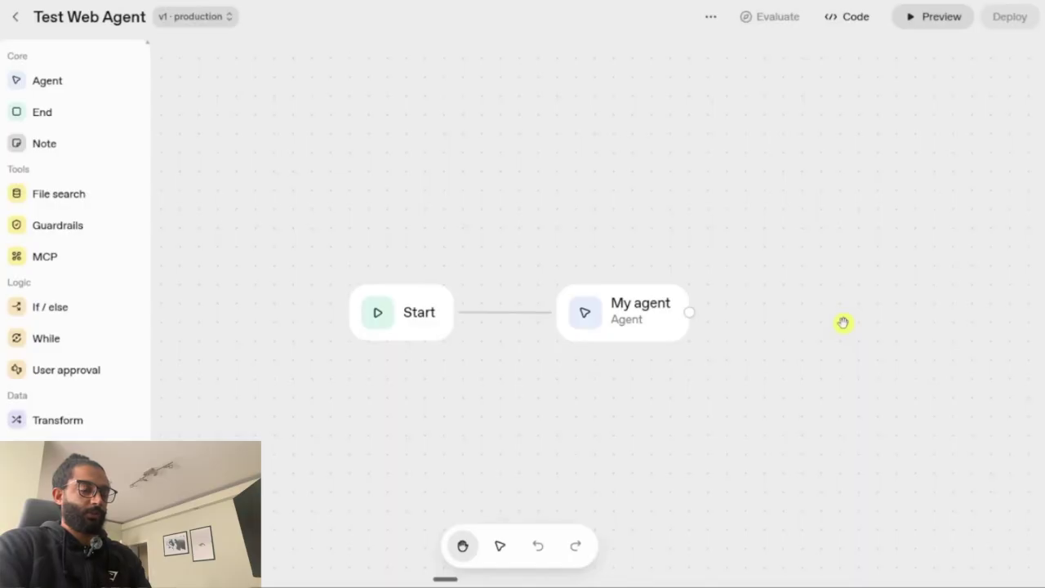
- Revisit the Start node of the published Test Web Agent workflow to check its input options
{"action": "mouse_move", "coordinate": [419, 326]}
{"action": "left_mouse_down"}
{"action": "mouse_move", "coordinate": [405, 330]}
{"action": "mouse_move", "coordinate": [429, 305]}
{"action": "mouse_move", "coordinate": [403, 315]}
{"action": "mouse_move", "coordinate": [422, 310]}
{"action": "mouse_move", "coordinate": [428, 329]}
{"action": "left_mouse_up"}
{"action": "left_click", "coordinate": [528, 383]}
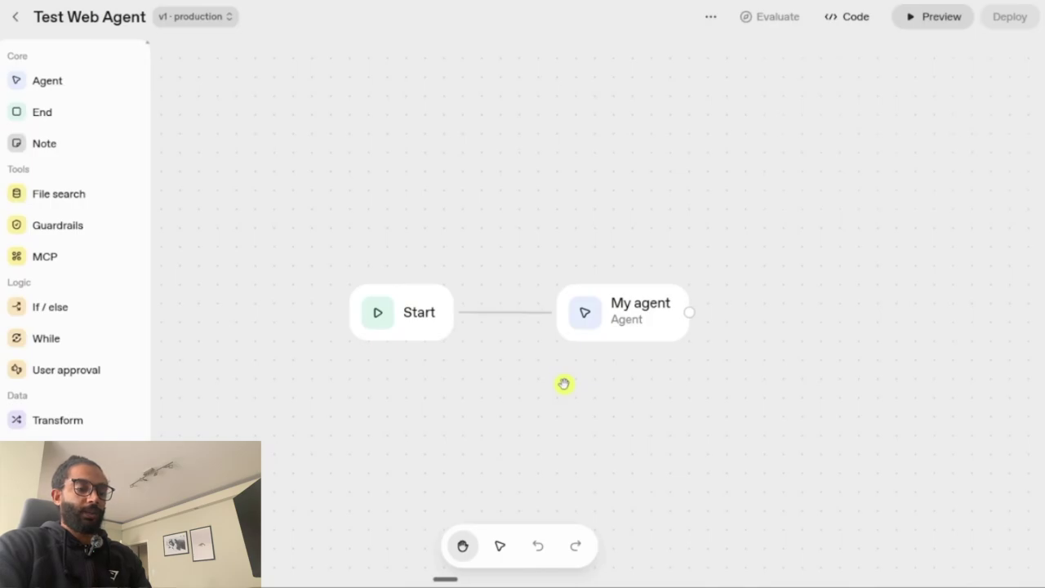
{"action": "mouse_move", "coordinate": [438, 340]}
{"action": "left_mouse_down"}
{"action": "mouse_move", "coordinate": [419, 319]}
{"action": "mouse_move", "coordinate": [437, 333]}
{"action": "left_mouse_up"}
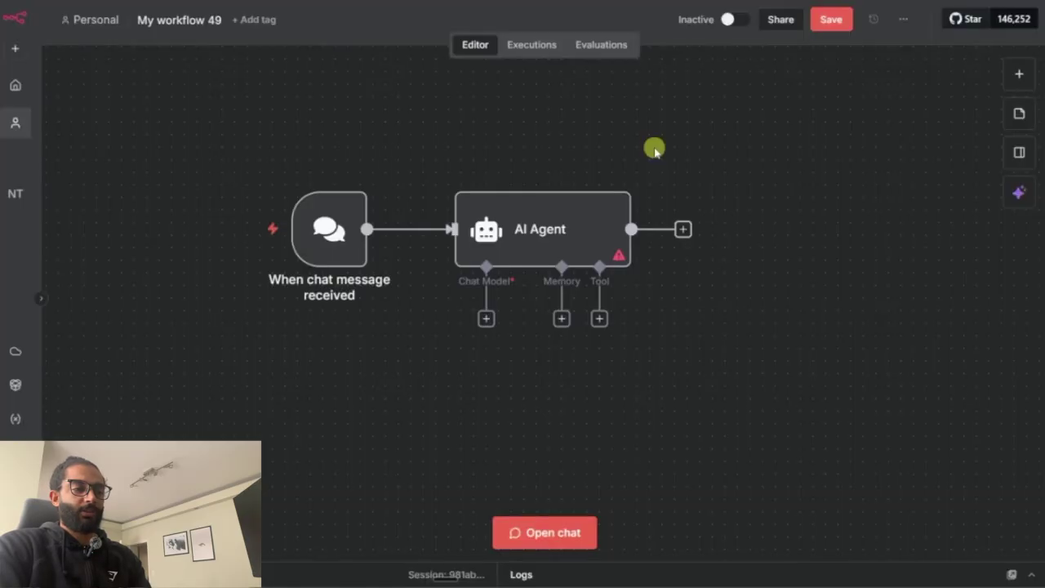
- Add a Gmail Trigger for received messages to the n8n workflow and position it below the chat trigger, feeding the AI Agent
{"action": "key", "text": "Tab"}
{"action": "type", "text": "gmail"}
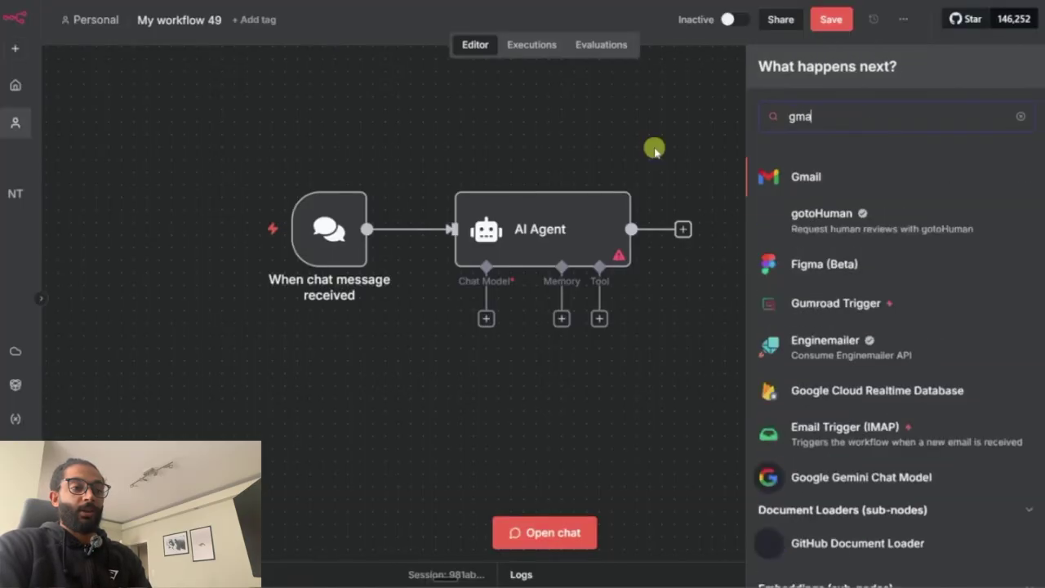
{"action": "left_click", "coordinate": [824, 186]}
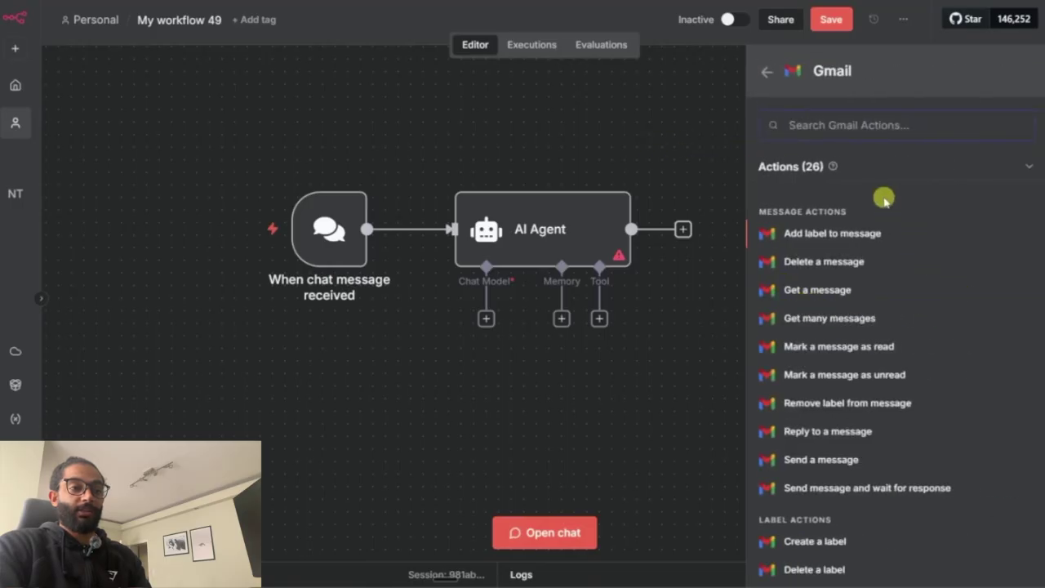
{"action": "scroll", "coordinate": [846, 398], "scroll_direction": "down", "scroll_amount": 5}
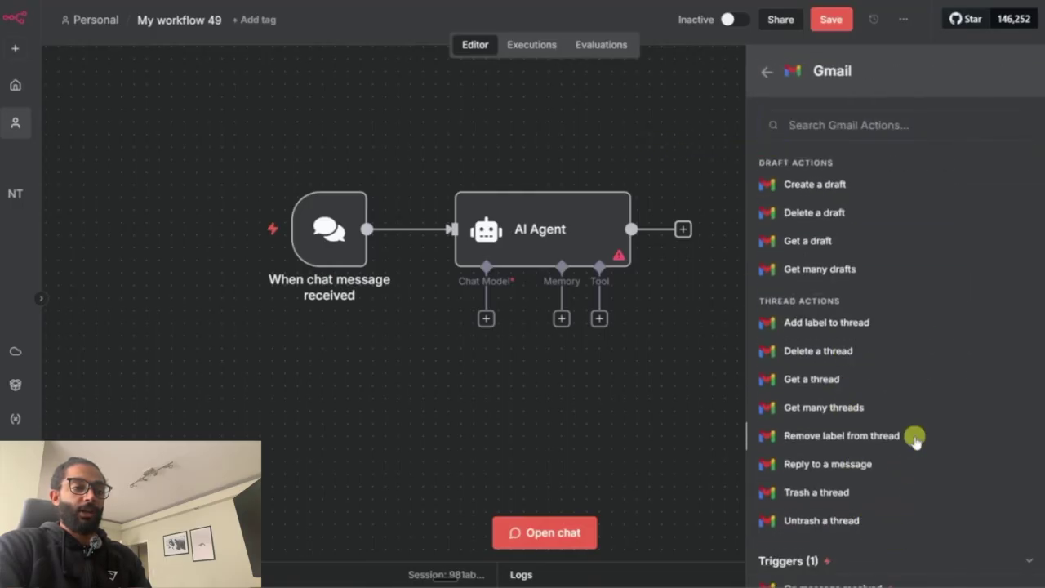
{"action": "scroll", "coordinate": [915, 457], "scroll_direction": "down", "scroll_amount": 1}
{"action": "left_click", "coordinate": [955, 556]}
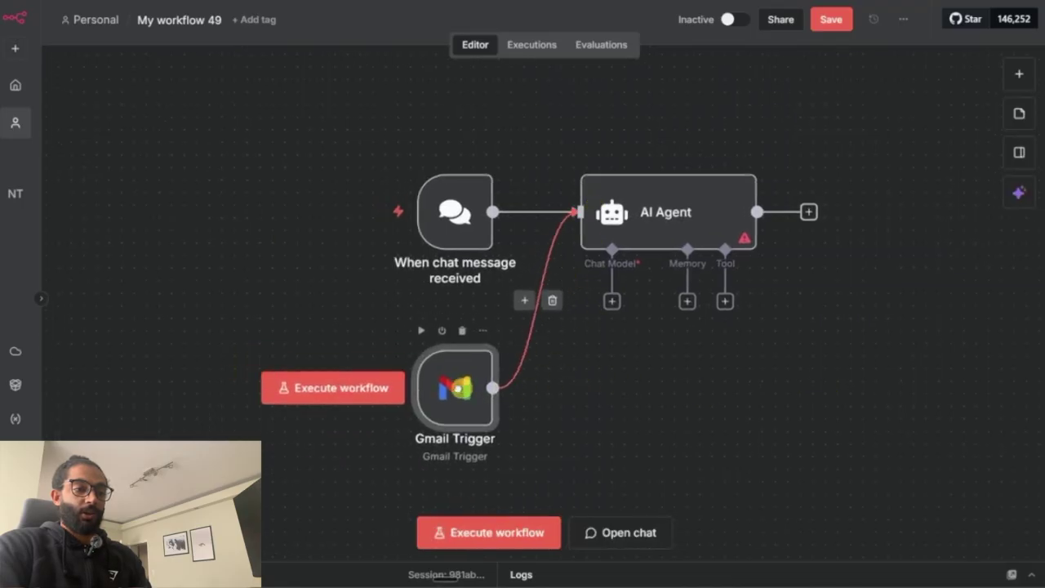
{"action": "left_click_drag", "start_coordinate": [443, 356], "coordinate": [455, 368]}
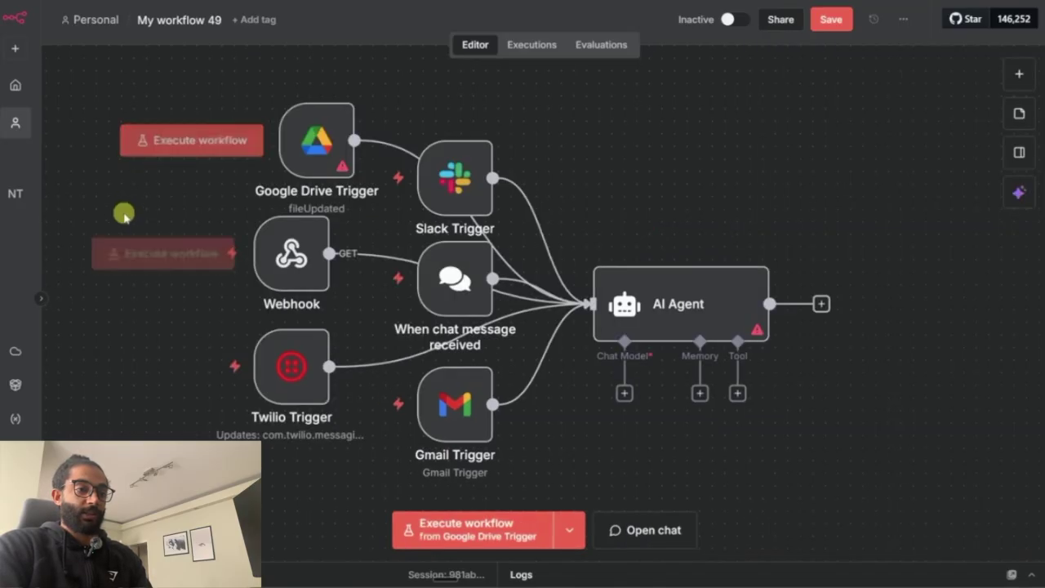
- Look over the alternative n8n triggers and the Ultimate Personal Assistant workflow's parent agent, sub-workflows and tools
{"action": "mouse_move", "coordinate": [292, 265]}
{"action": "mouse_move", "coordinate": [326, 162]}
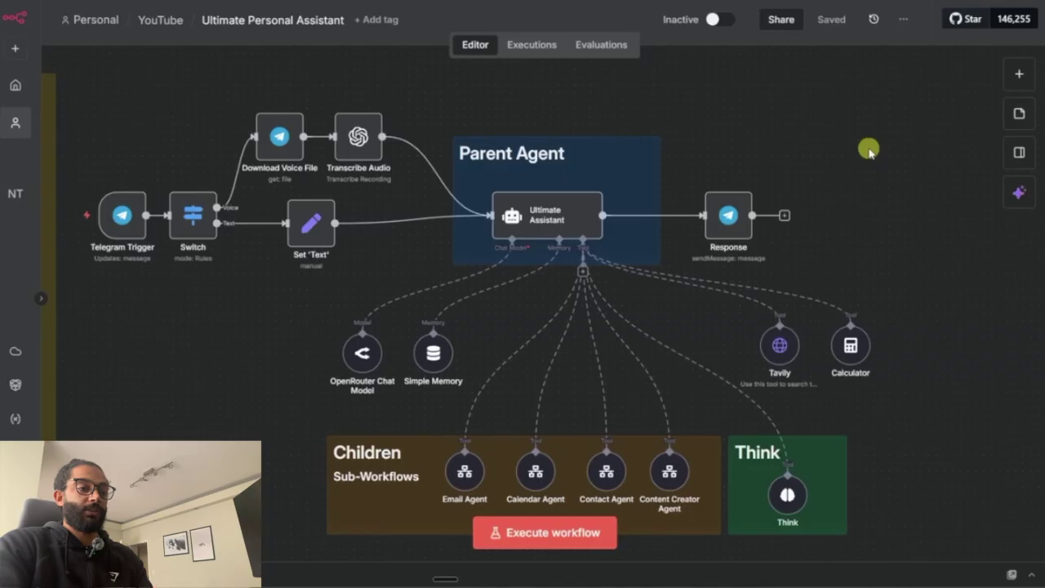
{"action": "left_click_drag", "start_coordinate": [140, 109], "coordinate": [942, 541]}
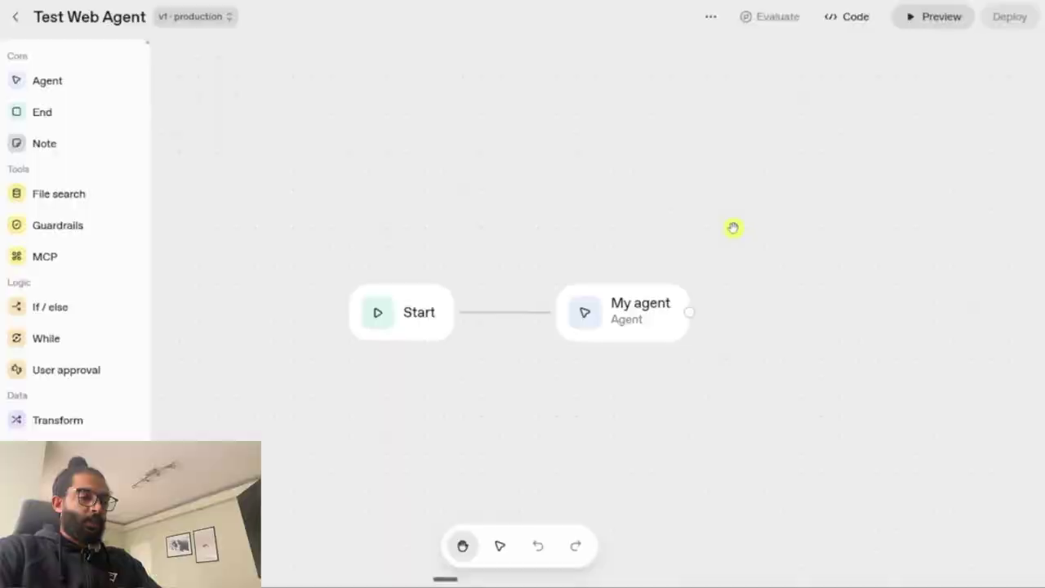
- Return to Agent Builder and list the further tool types available for the My agent node
{"action": "left_click_drag", "start_coordinate": [722, 417], "coordinate": [694, 371]}
{"action": "left_click", "coordinate": [618, 287]}
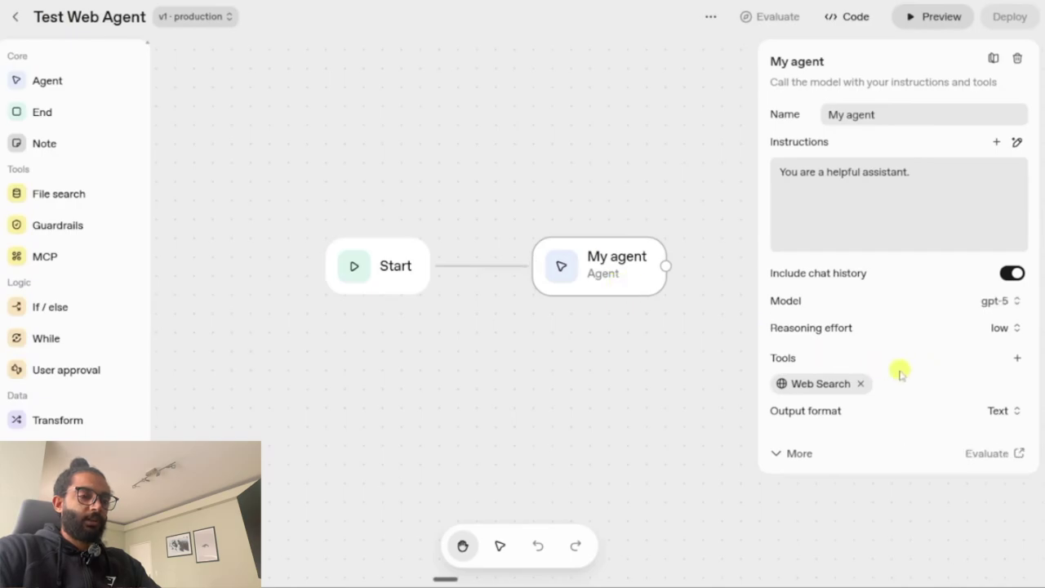
{"action": "mouse_move", "coordinate": [711, 359]}
{"action": "left_mouse_down"}
{"action": "mouse_move", "coordinate": [736, 406]}
{"action": "mouse_move", "coordinate": [697, 371]}
{"action": "left_mouse_up"}
{"action": "left_click", "coordinate": [621, 285]}
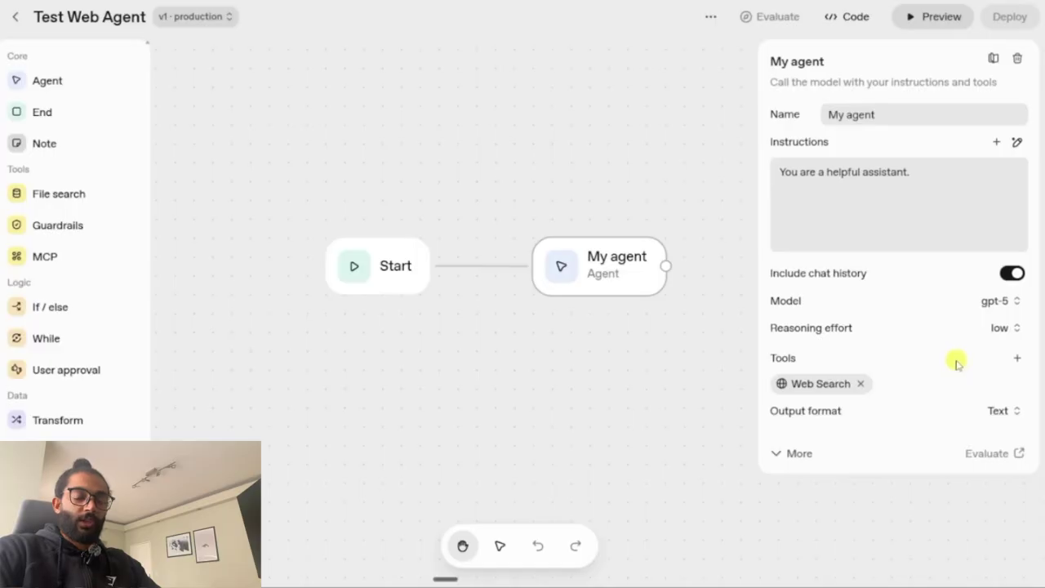
{"action": "left_click", "coordinate": [1017, 358]}
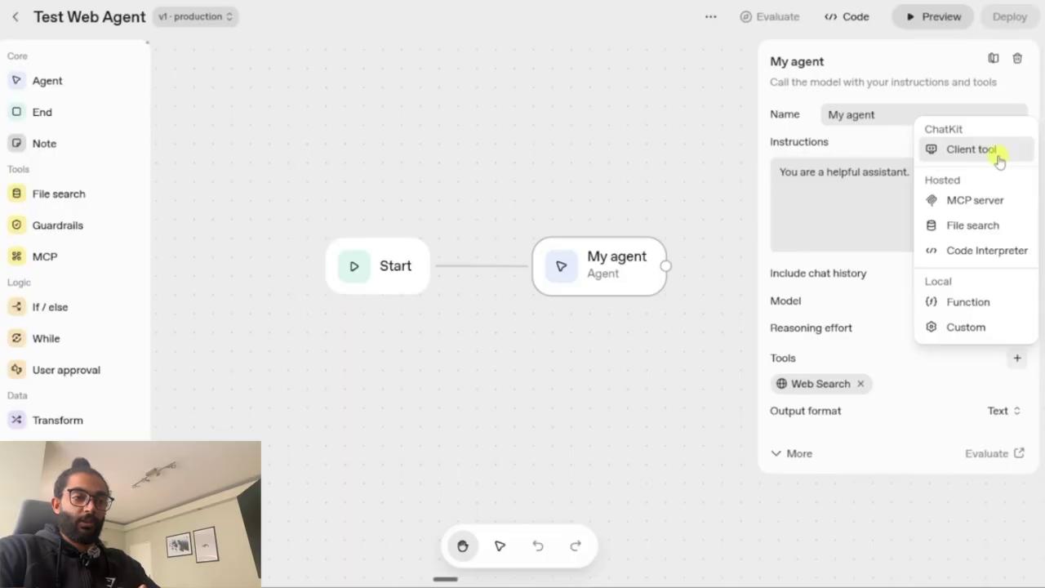
- Look over the MCP connectors and third-party servers offered for My agent and the connection form for a custom MCP server
{"action": "left_click", "coordinate": [1002, 199]}
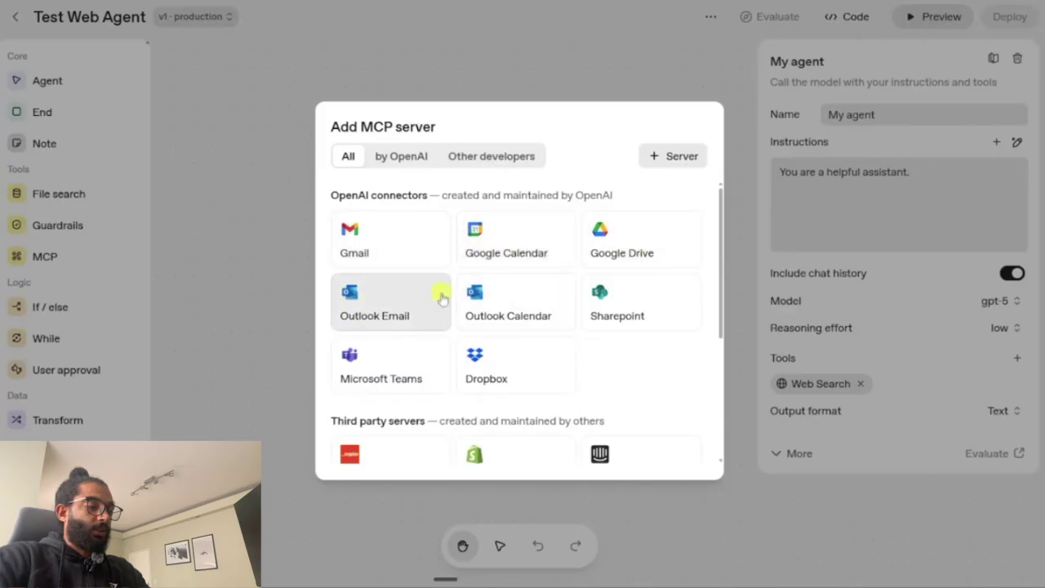
{"action": "scroll", "coordinate": [419, 315], "scroll_direction": "down", "scroll_amount": 3}
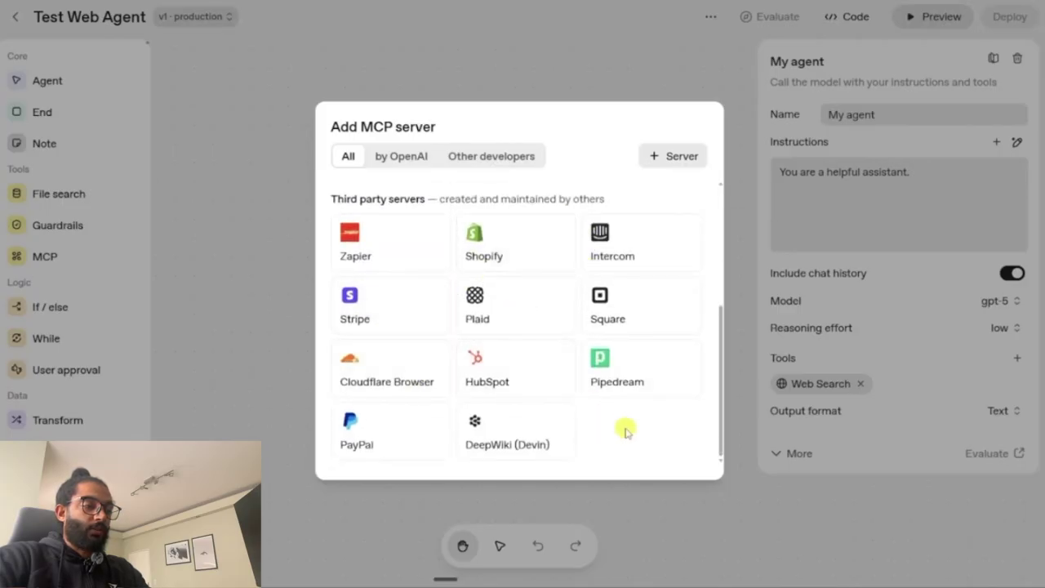
{"action": "scroll", "coordinate": [640, 440], "scroll_direction": "up", "scroll_amount": 3}
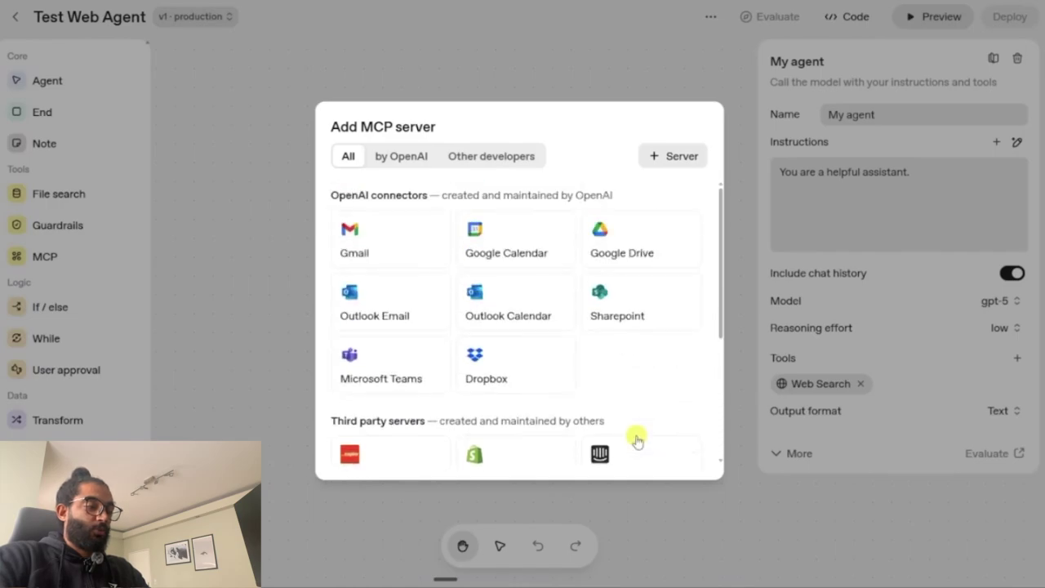
{"action": "left_click", "coordinate": [671, 162]}
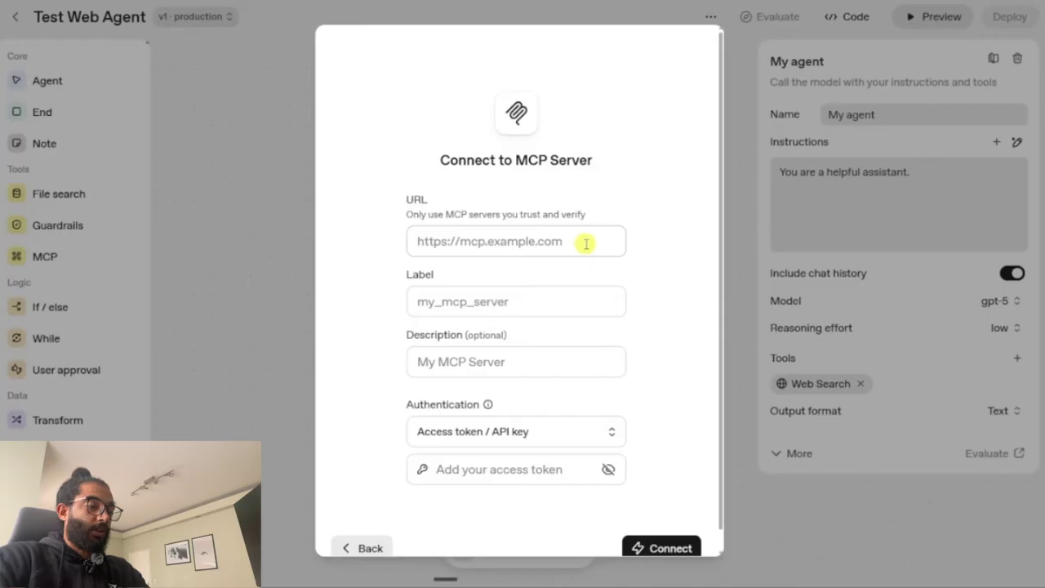
{"action": "left_click", "coordinate": [887, 336]}
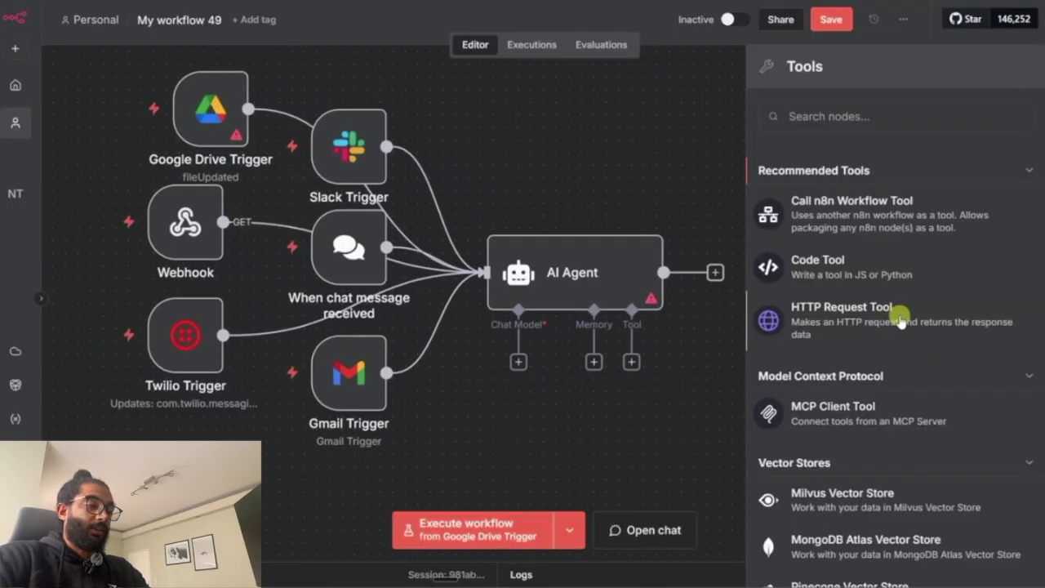
- Switch to n8n, try an HTTP Request tool beneath the AI Agent, and remove it
{"action": "left_click", "coordinate": [900, 319]}
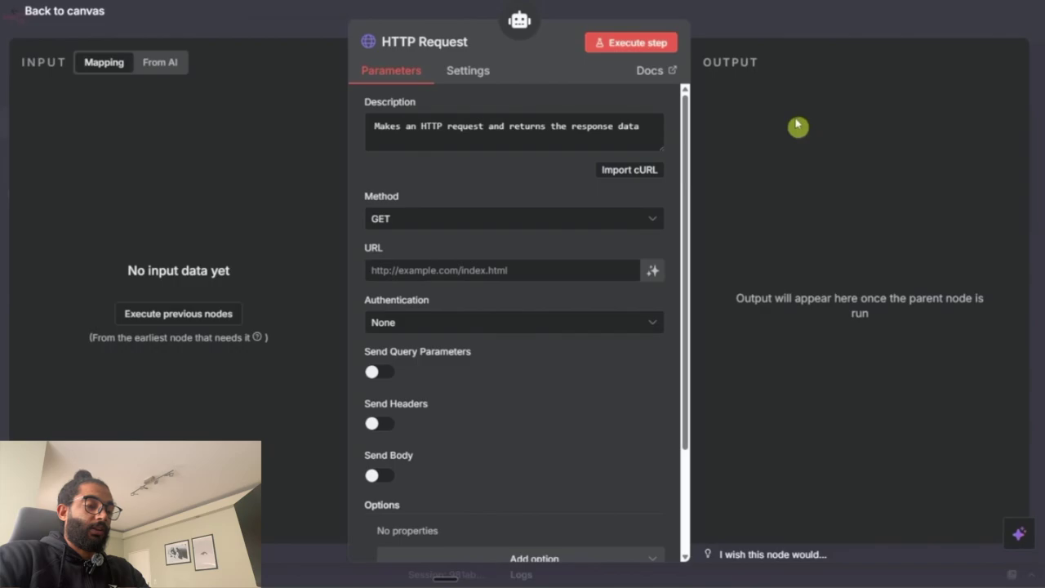
{"action": "left_click", "coordinate": [781, 29]}
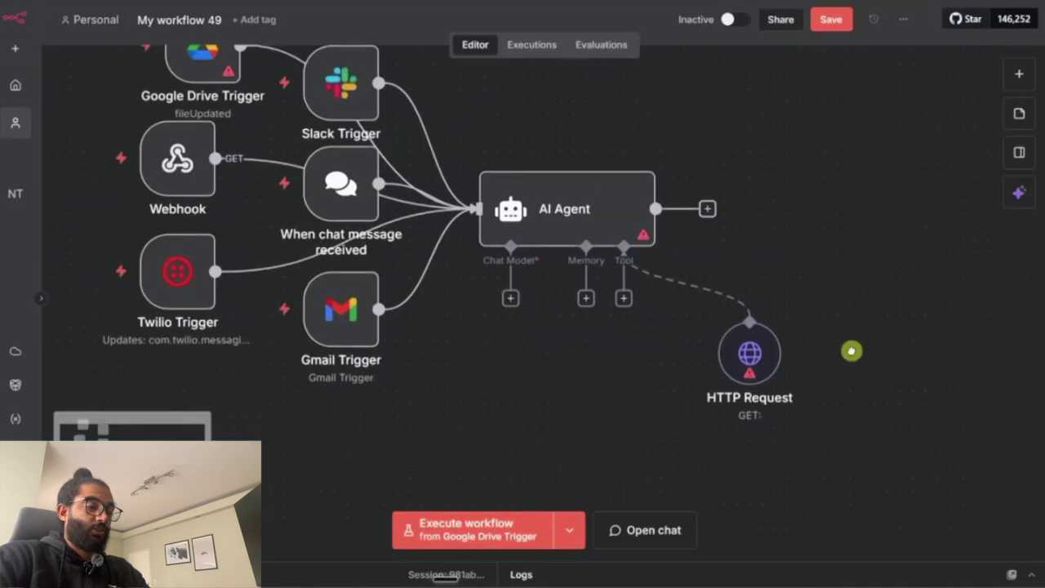
{"action": "left_click_drag", "start_coordinate": [777, 390], "coordinate": [725, 420]}
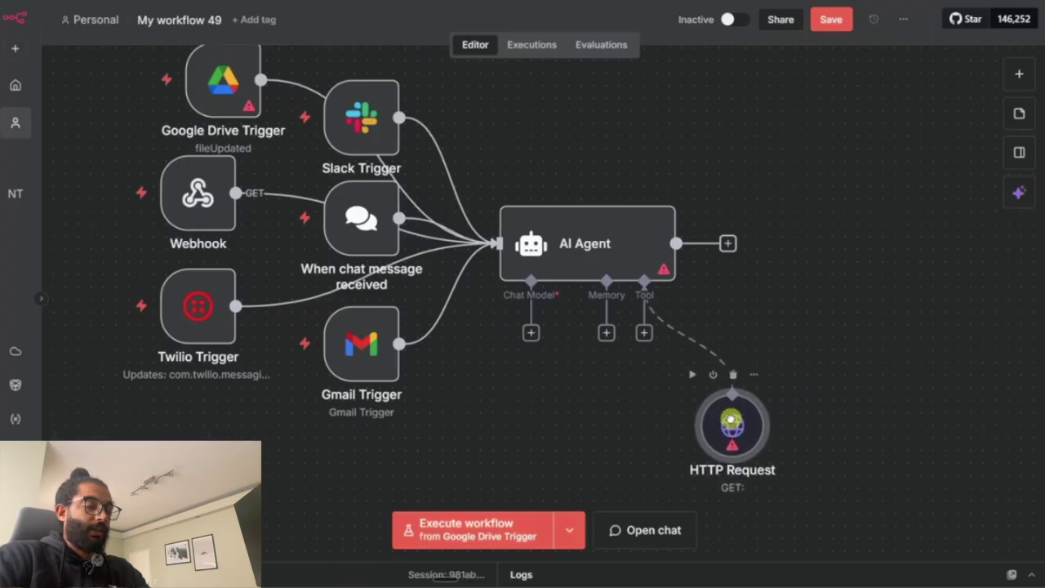
{"action": "key", "text": "Delete"}
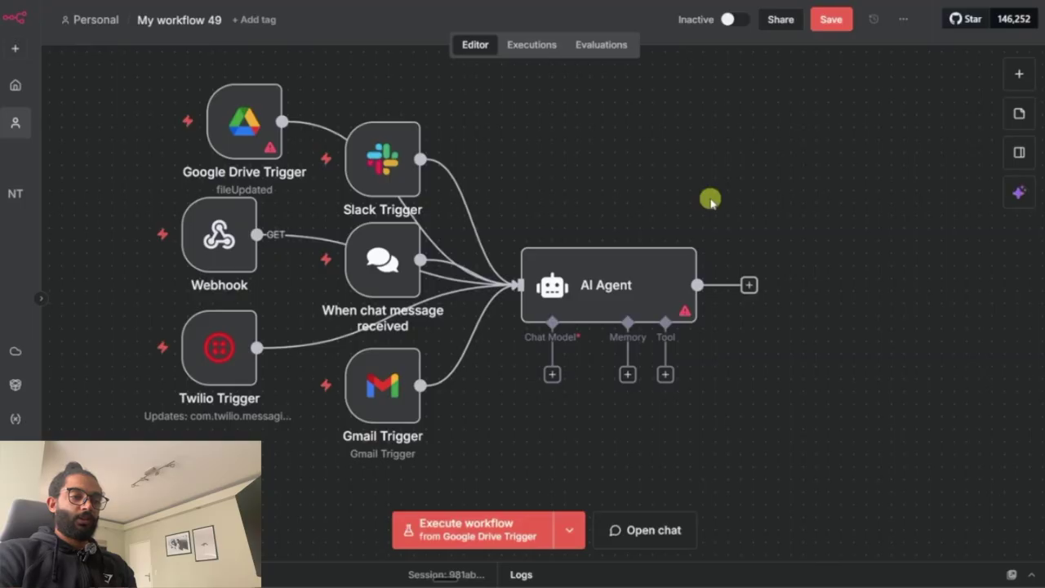
- Try an MCP Server Trigger in the n8n workflow and list the tools that can be attached to it
{"action": "key", "text": "ctrl+v"}
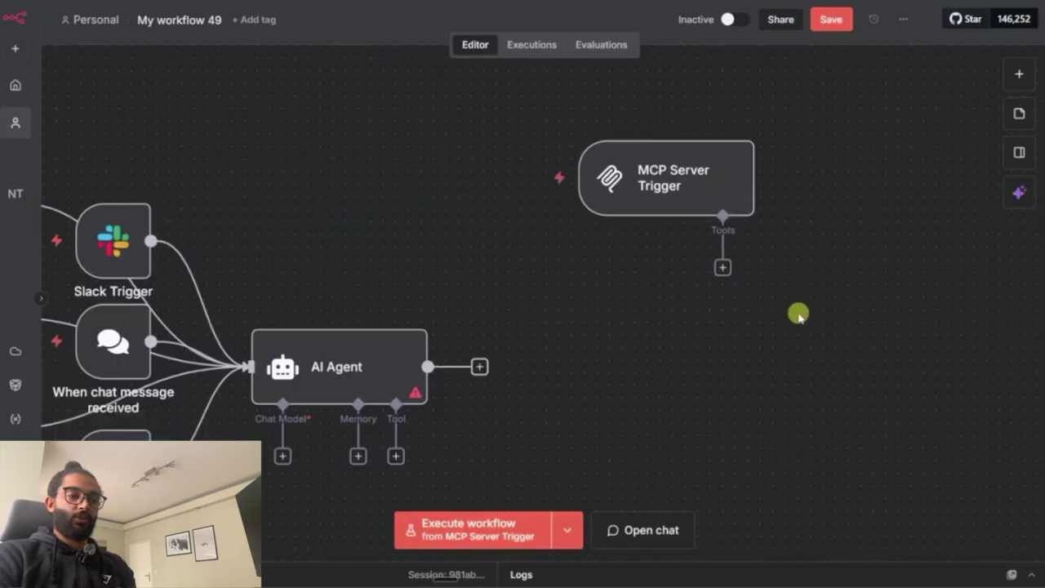
{"action": "left_click_drag", "start_coordinate": [723, 267], "coordinate": [702, 390]}
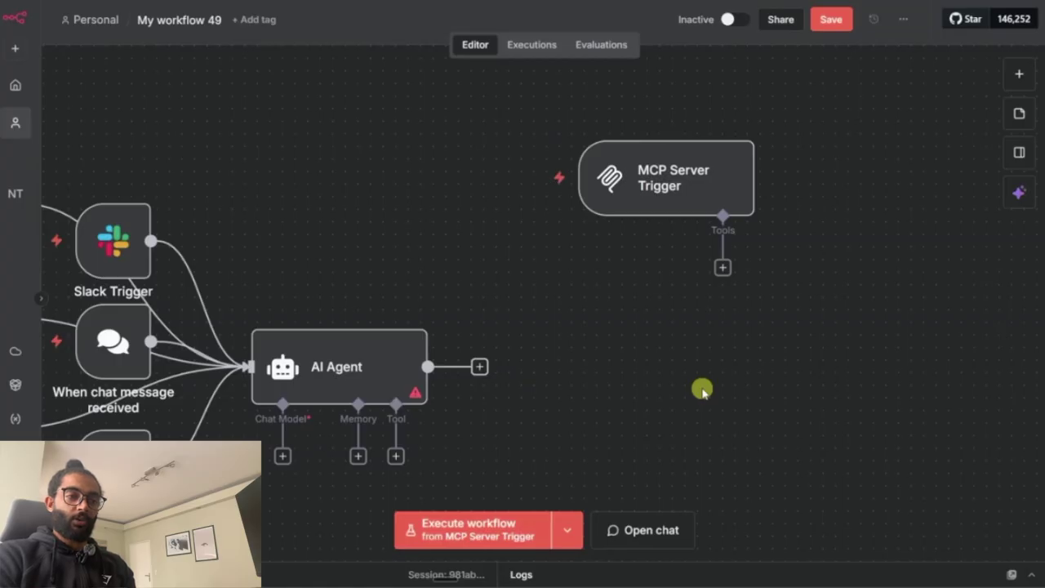
{"action": "left_click", "coordinate": [723, 267]}
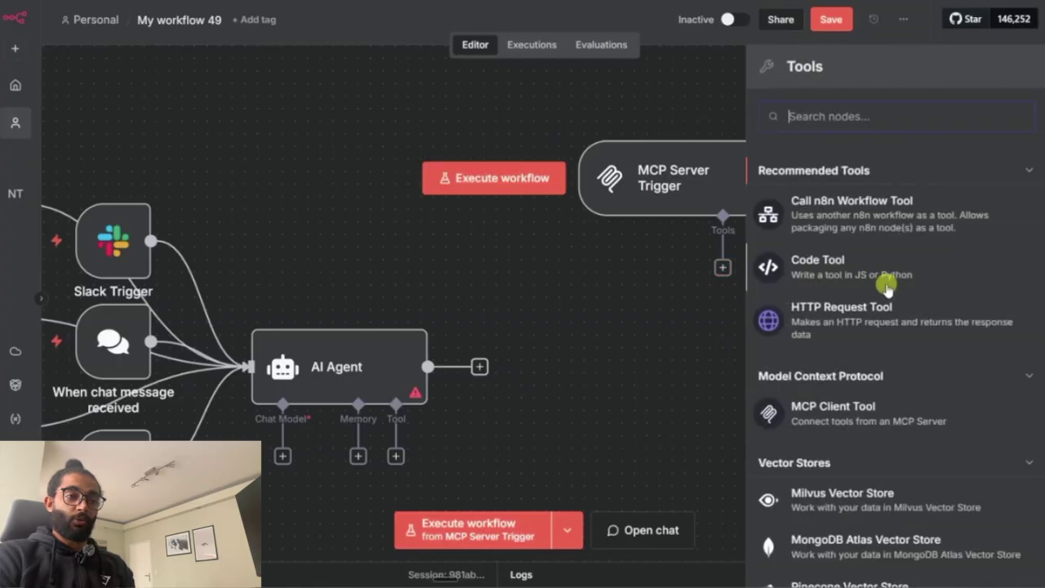
{"action": "left_click", "coordinate": [633, 364]}
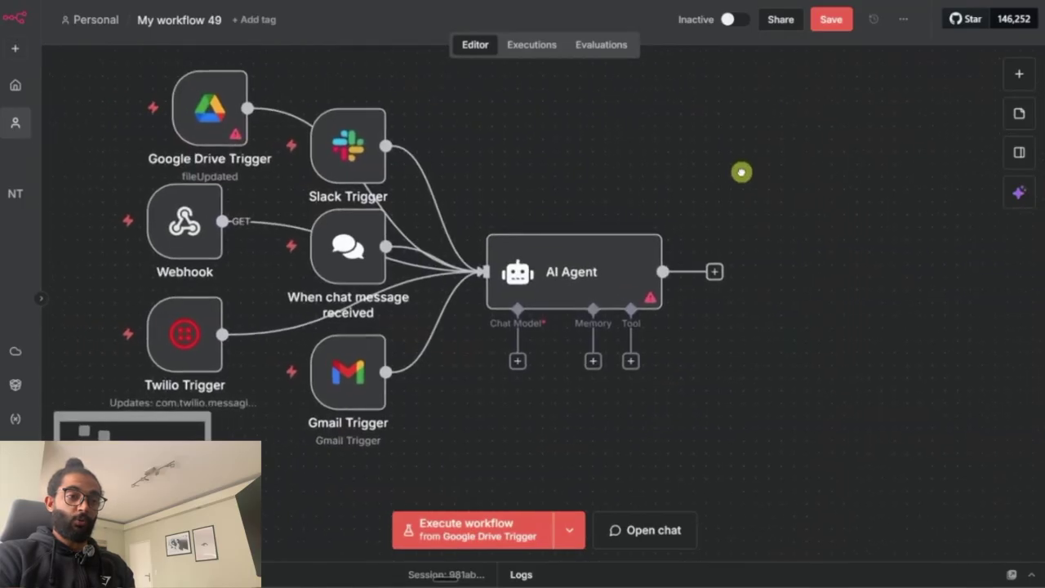
- Browse the n8n AI Agent's tool catalogue, covering the recommended tools, MCP client, vector stores and app integrations
{"action": "left_click", "coordinate": [631, 361]}
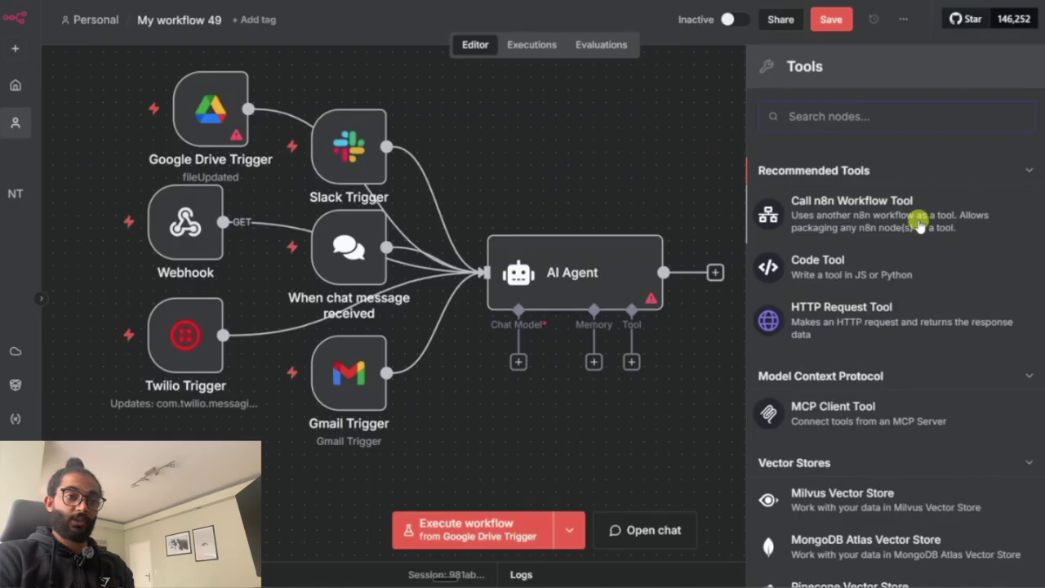
{"action": "scroll", "coordinate": [939, 278], "scroll_direction": "down", "scroll_amount": 3}
{"action": "scroll", "coordinate": [942, 283], "scroll_direction": "down", "scroll_amount": 15}
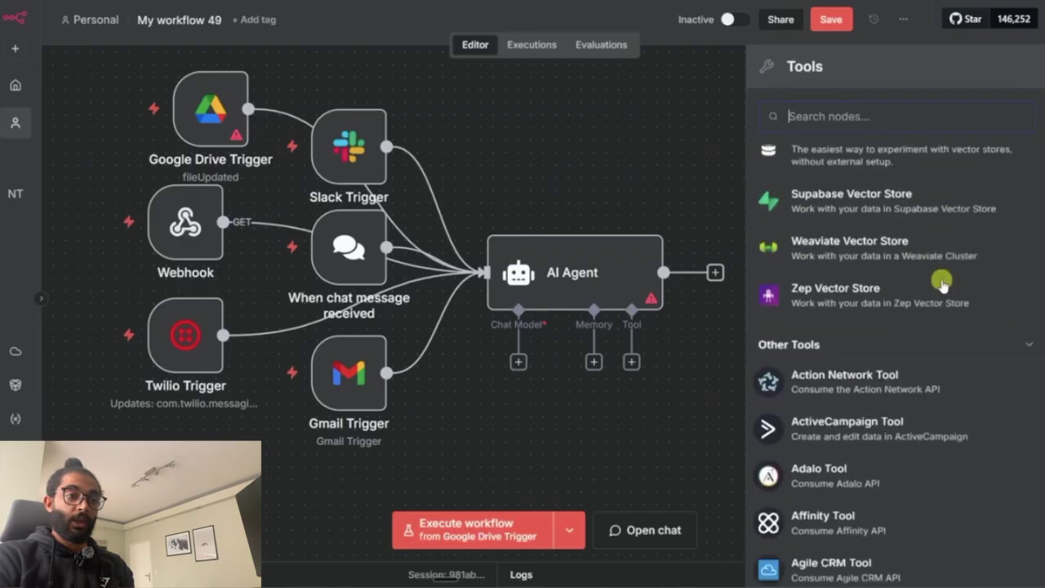
{"action": "scroll", "coordinate": [931, 292], "scroll_direction": "down", "scroll_amount": 20}
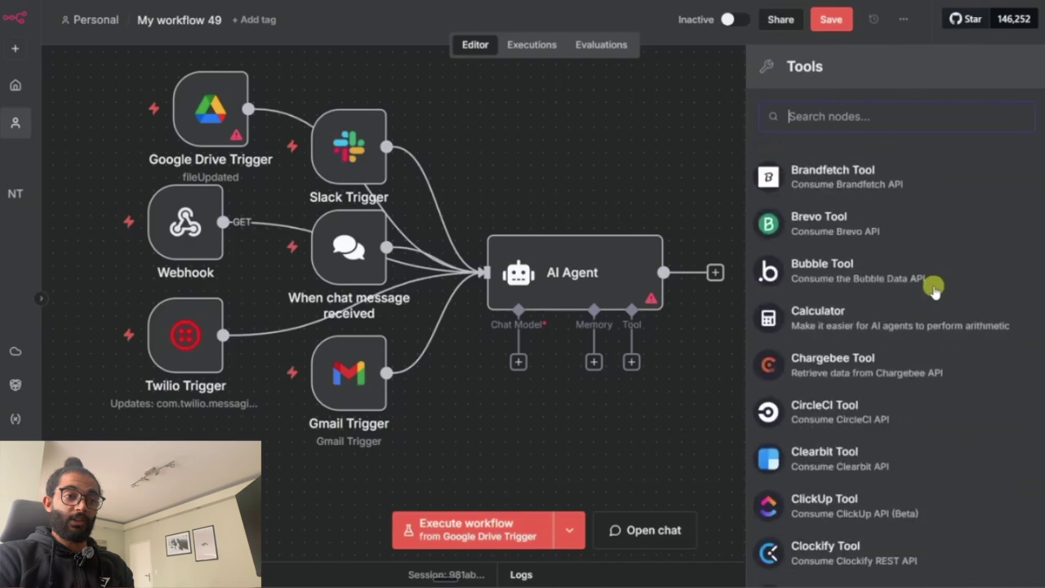
{"action": "scroll", "coordinate": [922, 301], "scroll_direction": "down", "scroll_amount": 20}
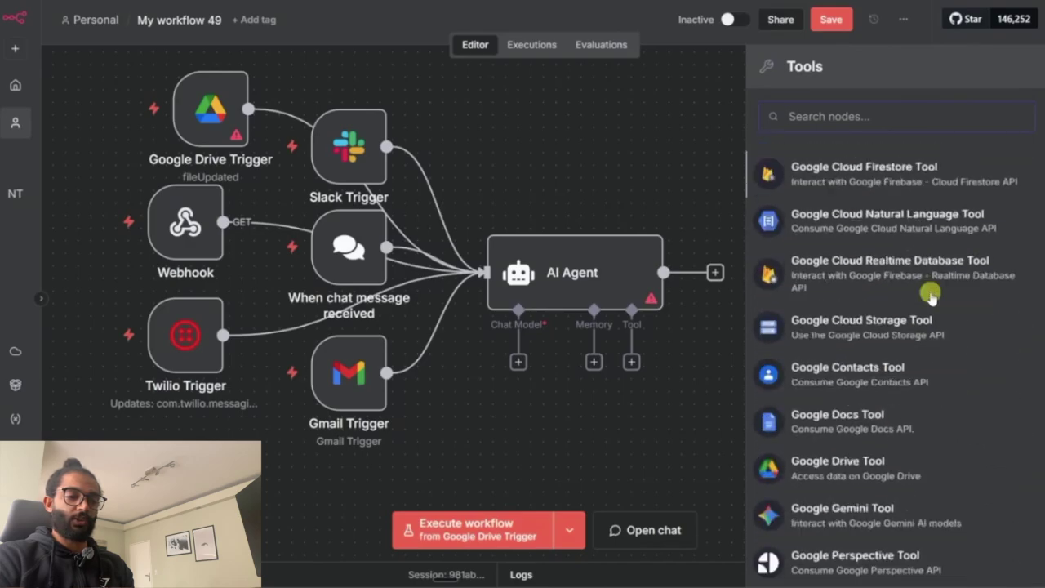
{"action": "scroll", "coordinate": [935, 302], "scroll_direction": "down", "scroll_amount": 20}
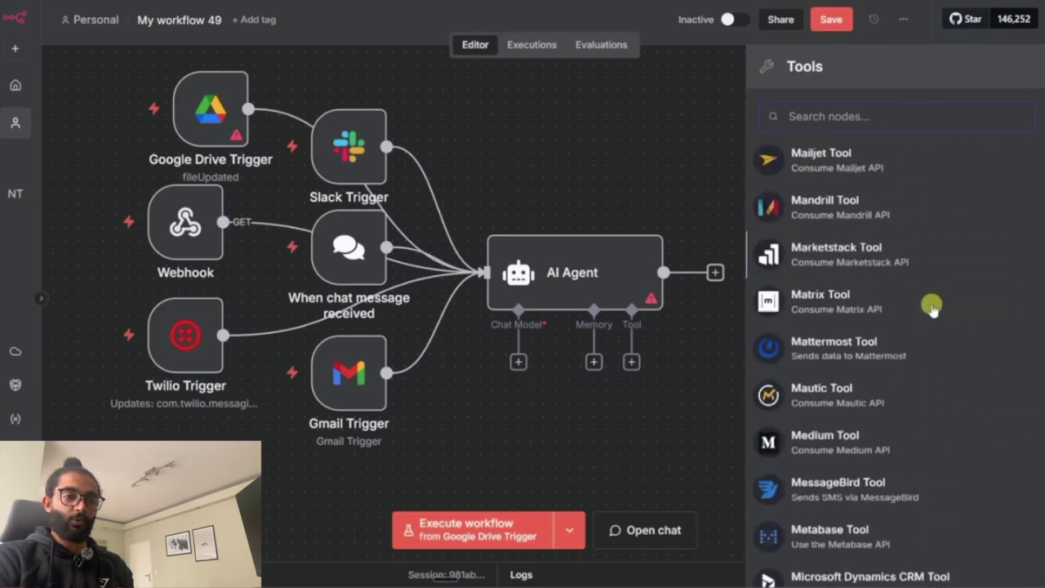
{"action": "scroll", "coordinate": [936, 322], "scroll_direction": "down", "scroll_amount": 10}
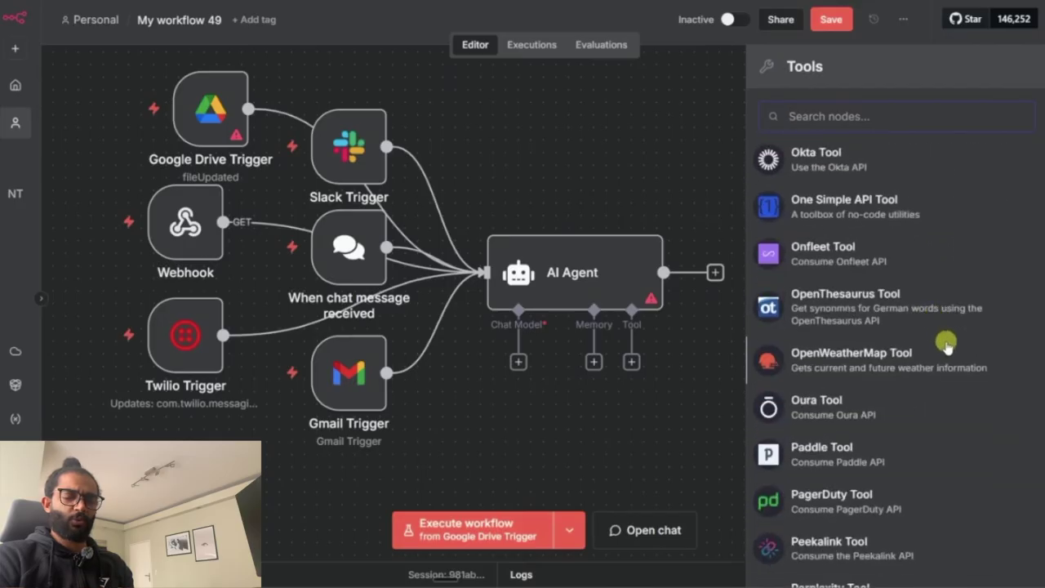
{"action": "scroll", "coordinate": [943, 345], "scroll_direction": "up", "scroll_amount": 20}
{"action": "scroll", "coordinate": [930, 297], "scroll_direction": "down", "scroll_amount": 15}
{"action": "scroll", "coordinate": [932, 299], "scroll_direction": "down", "scroll_amount": 15}
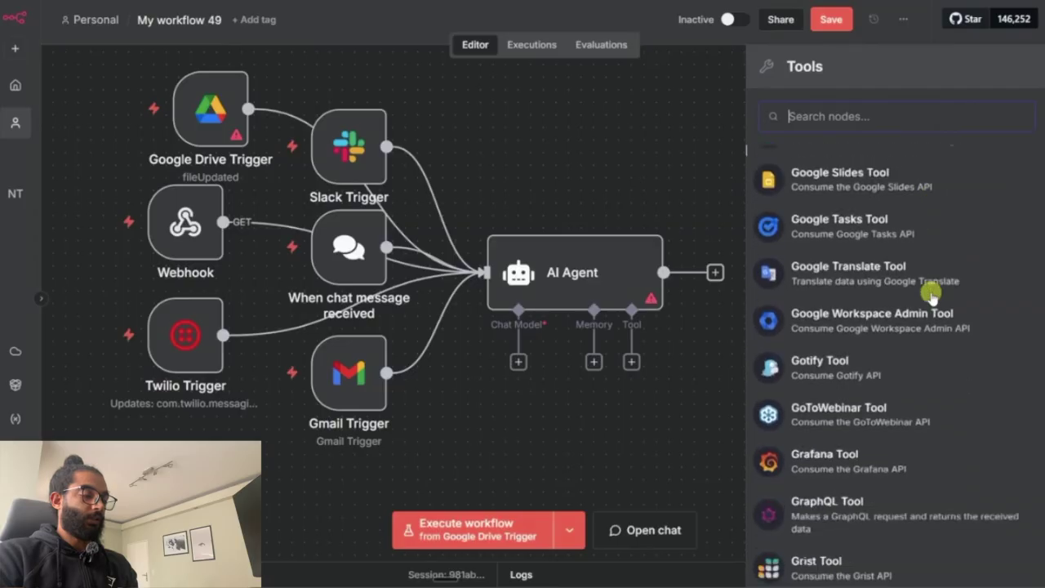
{"action": "scroll", "coordinate": [933, 302], "scroll_direction": "down", "scroll_amount": 15}
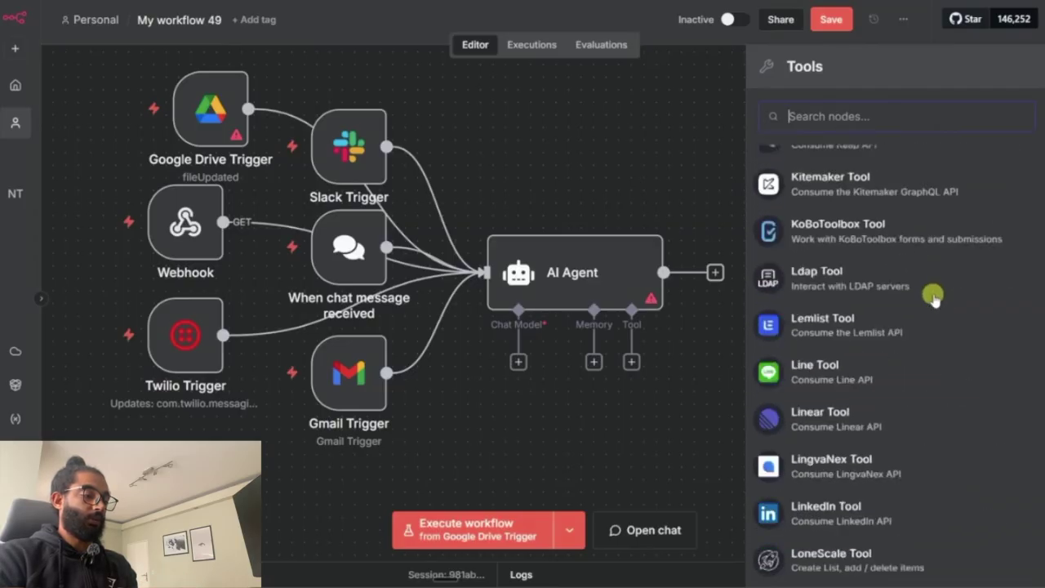
{"action": "scroll", "coordinate": [933, 307], "scroll_direction": "down", "scroll_amount": 6}
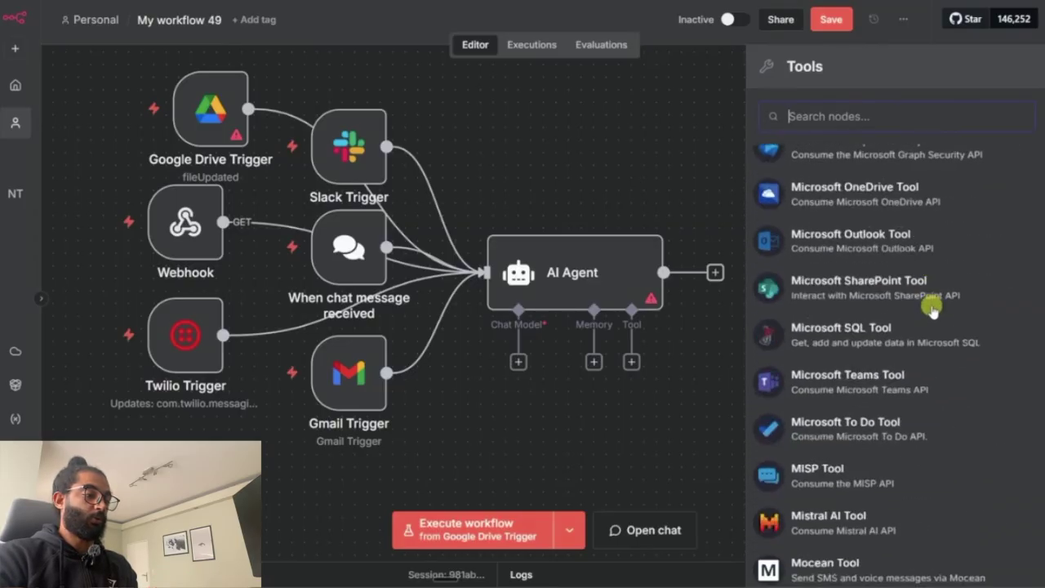
{"action": "scroll", "coordinate": [933, 308], "scroll_direction": "down", "scroll_amount": 15}
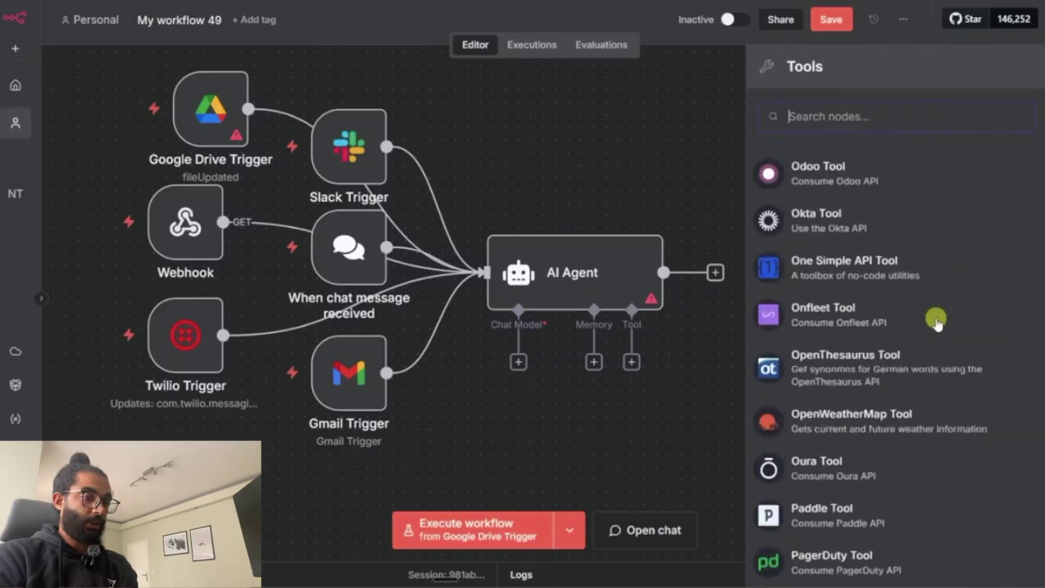
{"action": "scroll", "coordinate": [943, 334], "scroll_direction": "down", "scroll_amount": 10}
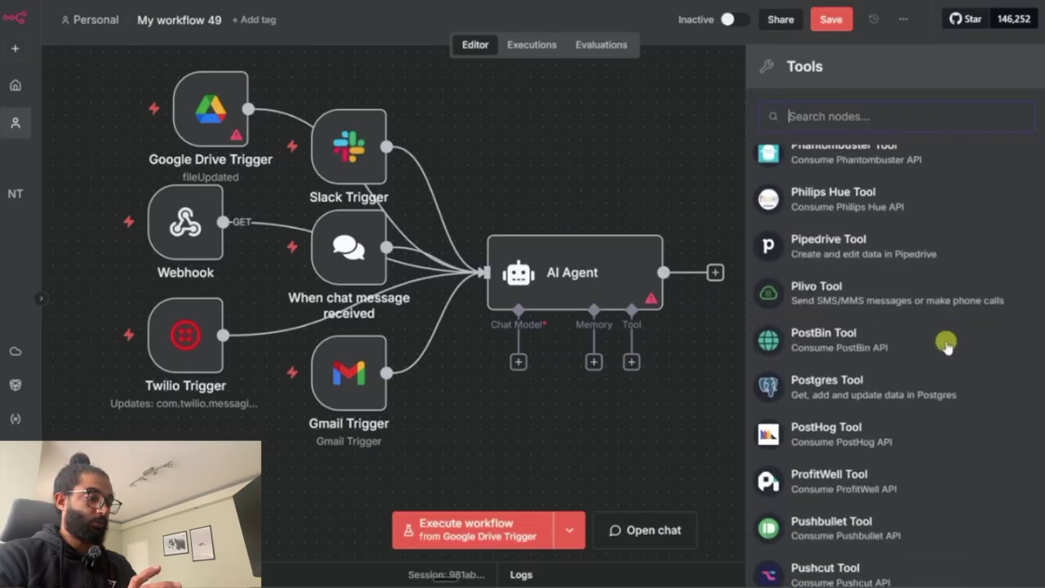
{"action": "scroll", "coordinate": [945, 345], "scroll_direction": "down", "scroll_amount": 3}
{"action": "scroll", "coordinate": [939, 346], "scroll_direction": "up", "scroll_amount": 20}
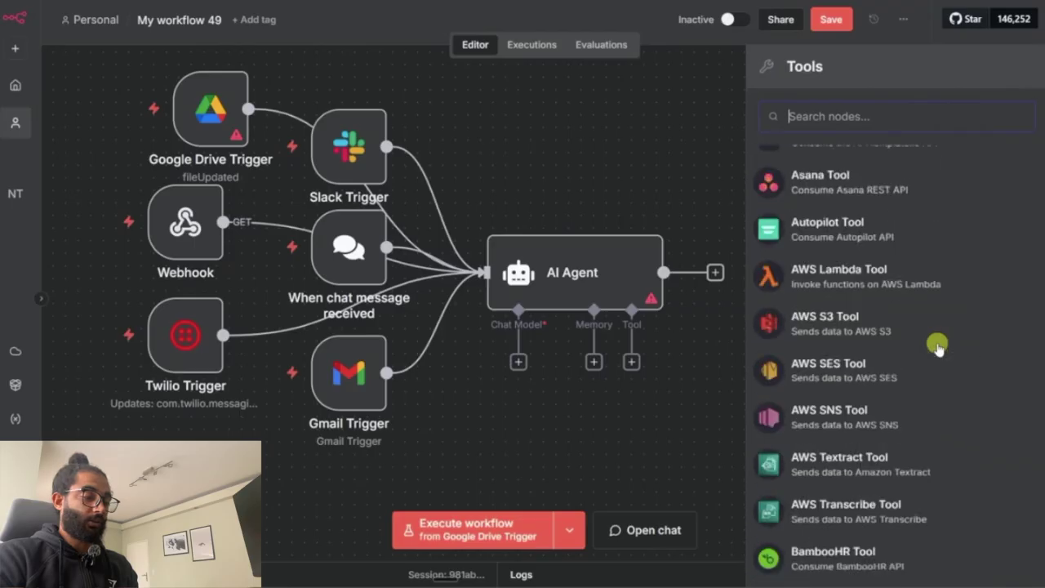
{"action": "scroll", "coordinate": [937, 347], "scroll_direction": "up", "scroll_amount": 15}
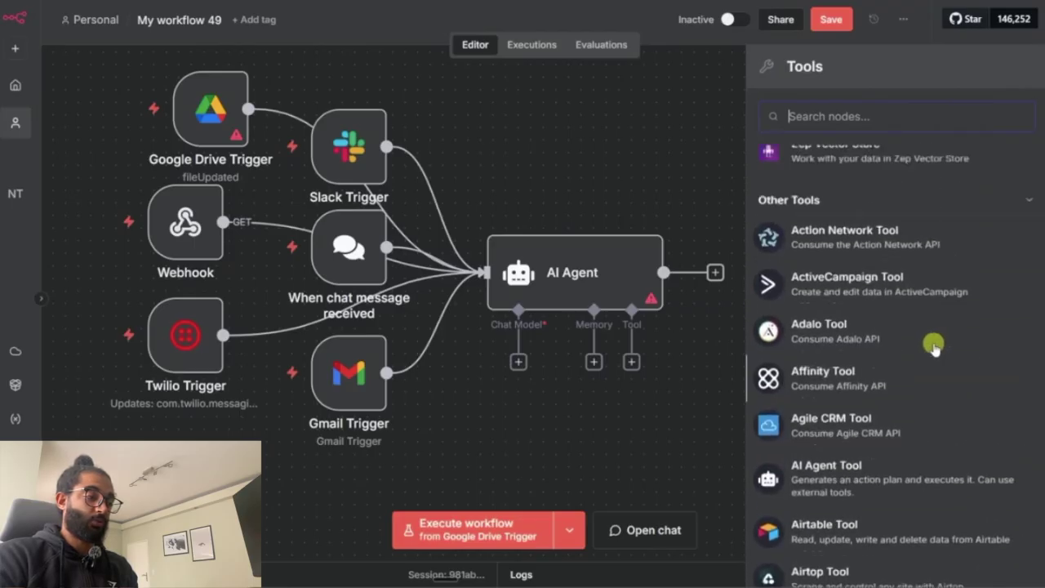
{"action": "scroll", "coordinate": [935, 347], "scroll_direction": "up", "scroll_amount": 3}
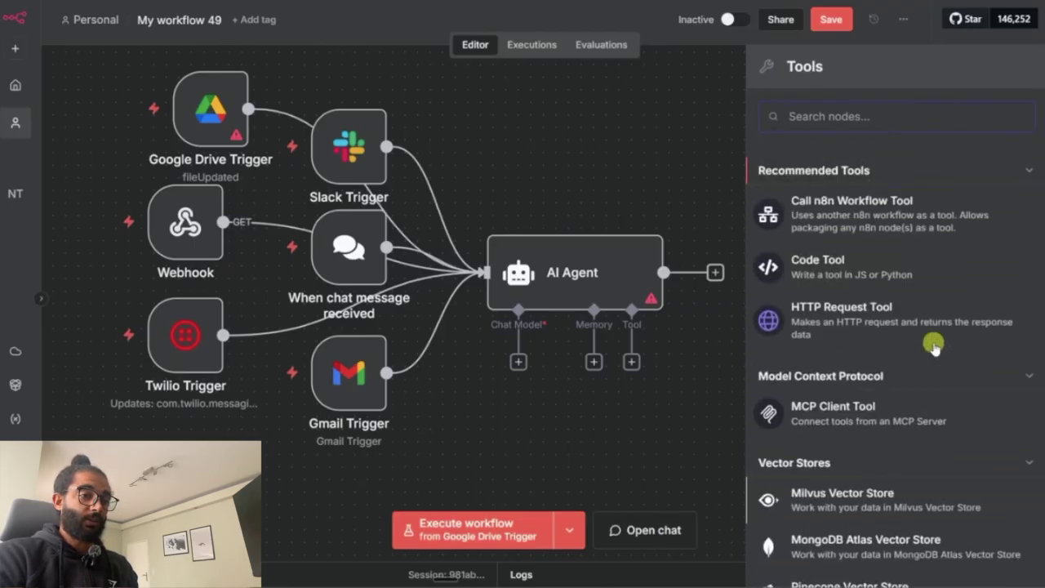
- Attach an HTTP Request tool to the n8n AI Agent with its default GET settings and move it closer beneath the agent
{"action": "left_click", "coordinate": [900, 319]}
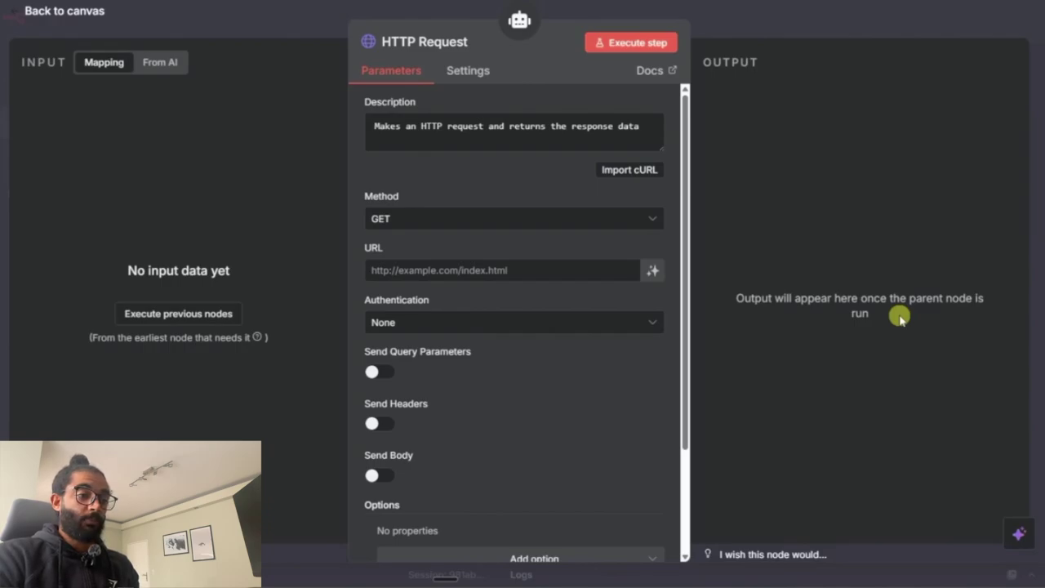
{"action": "left_click", "coordinate": [781, 23]}
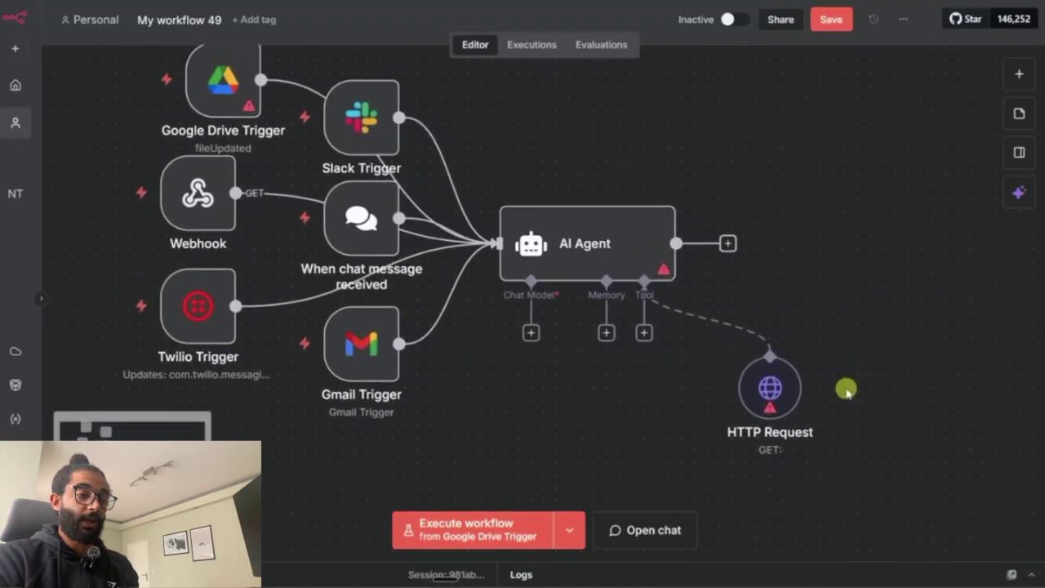
{"action": "left_click_drag", "start_coordinate": [765, 385], "coordinate": [730, 420]}
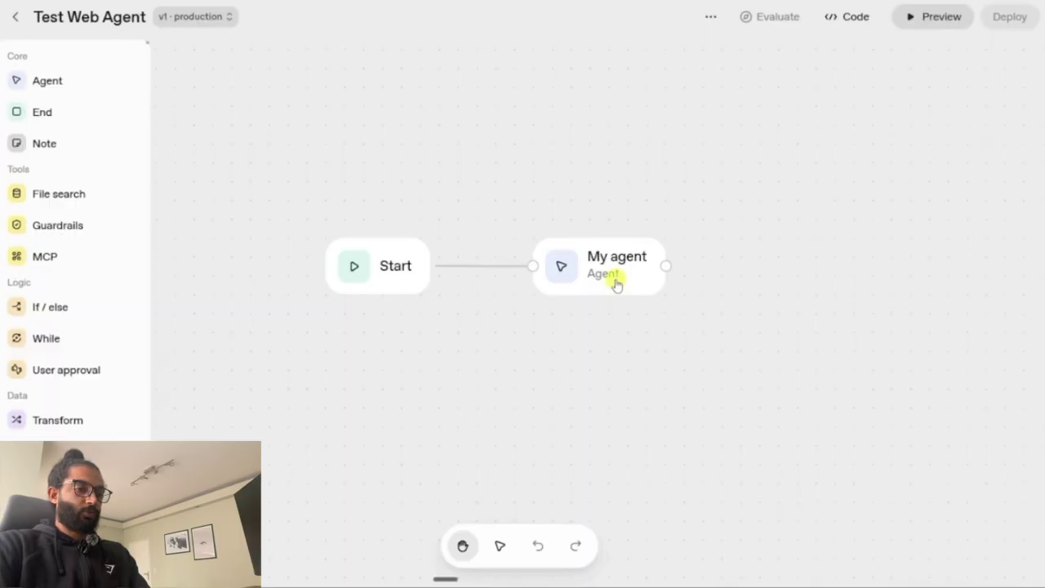
- Switch to Agent Builder and browse the full list of models available for the My agent node, leaving its selection as is
{"action": "left_click", "coordinate": [617, 284]}
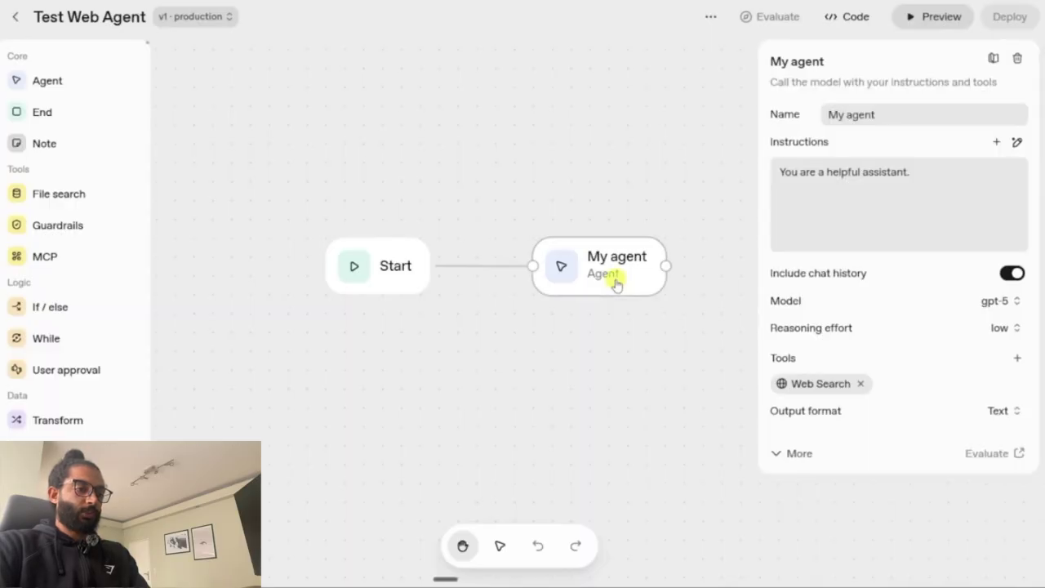
{"action": "left_click", "coordinate": [1009, 302]}
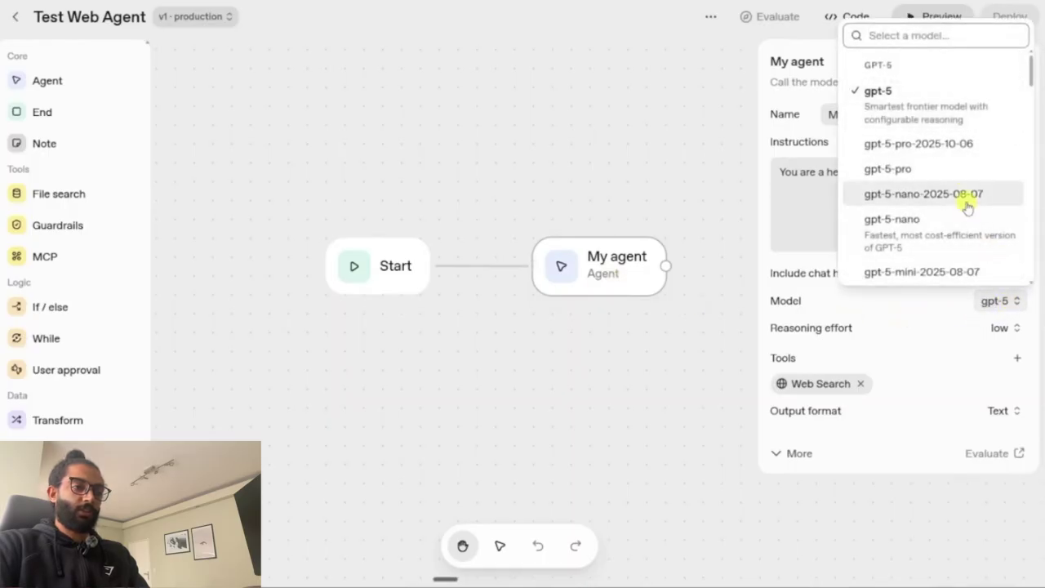
{"action": "scroll", "coordinate": [963, 200], "scroll_direction": "down", "scroll_amount": 10}
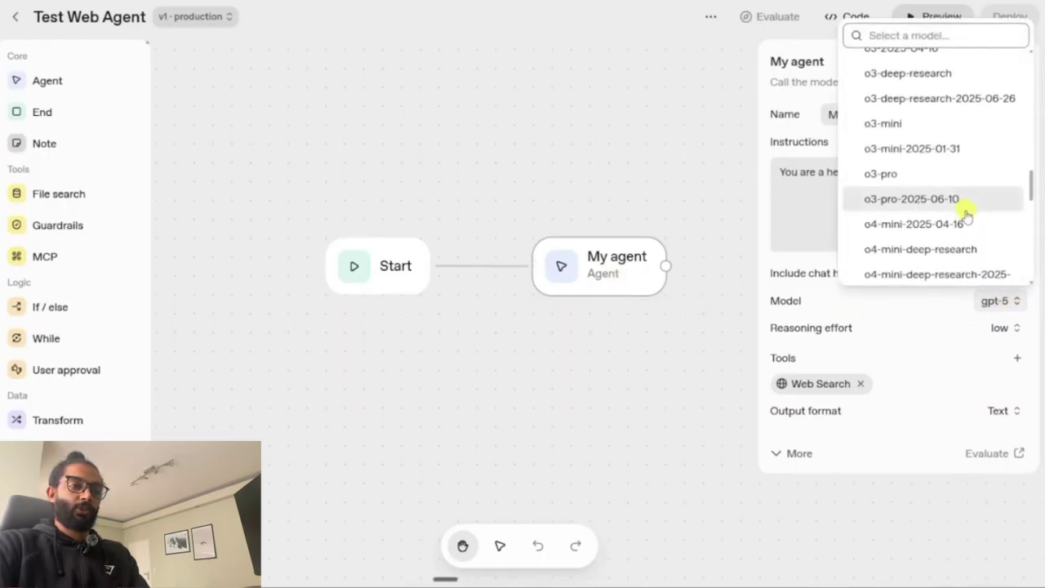
{"action": "scroll", "coordinate": [966, 214], "scroll_direction": "down", "scroll_amount": 10}
{"action": "scroll", "coordinate": [974, 267], "scroll_direction": "up", "scroll_amount": 1}
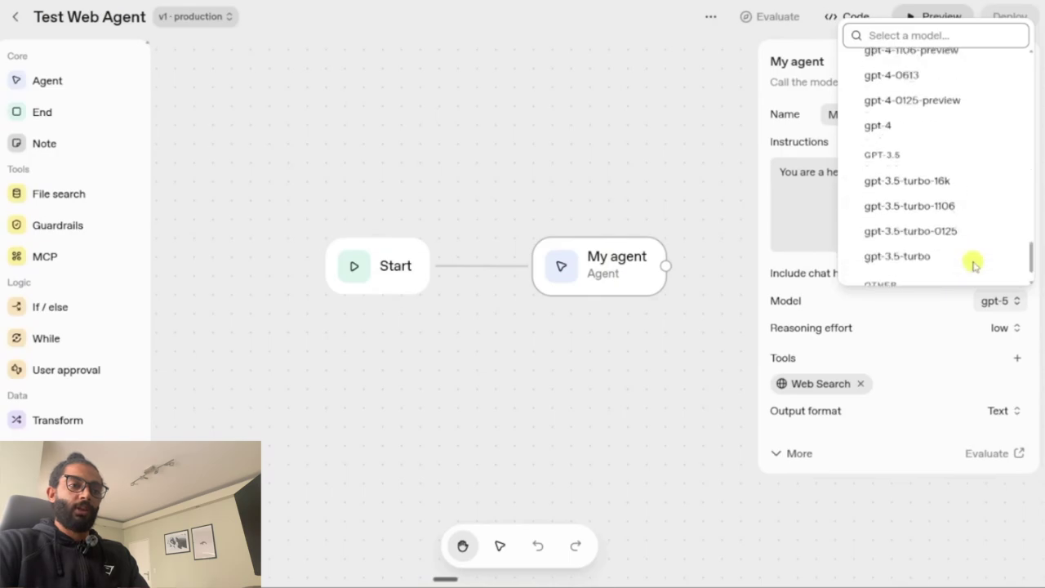
{"action": "scroll", "coordinate": [973, 260], "scroll_direction": "up", "scroll_amount": 3}
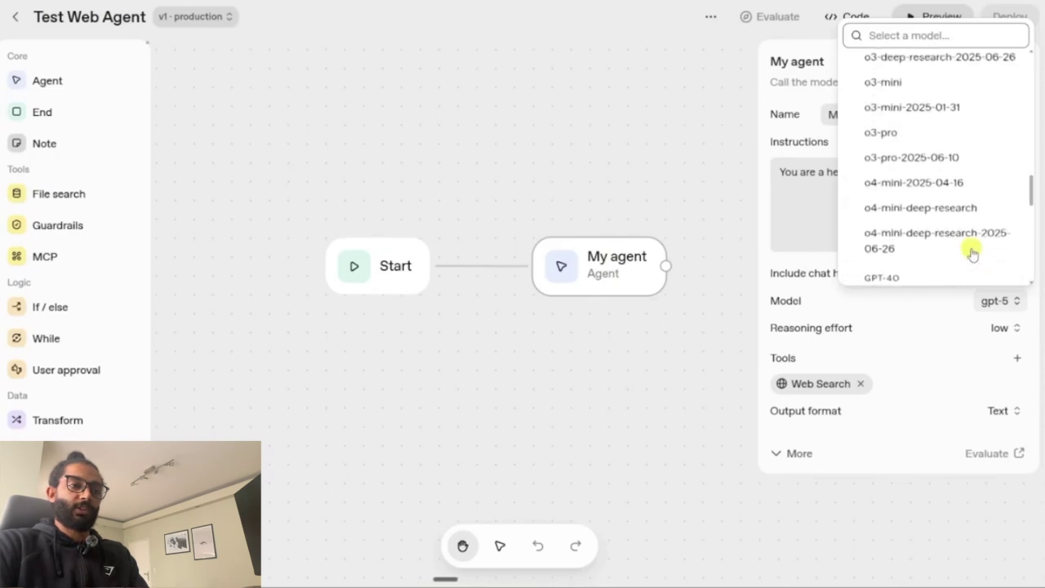
{"action": "scroll", "coordinate": [972, 255], "scroll_direction": "up", "scroll_amount": 1}
{"action": "scroll", "coordinate": [972, 252], "scroll_direction": "up", "scroll_amount": 5}
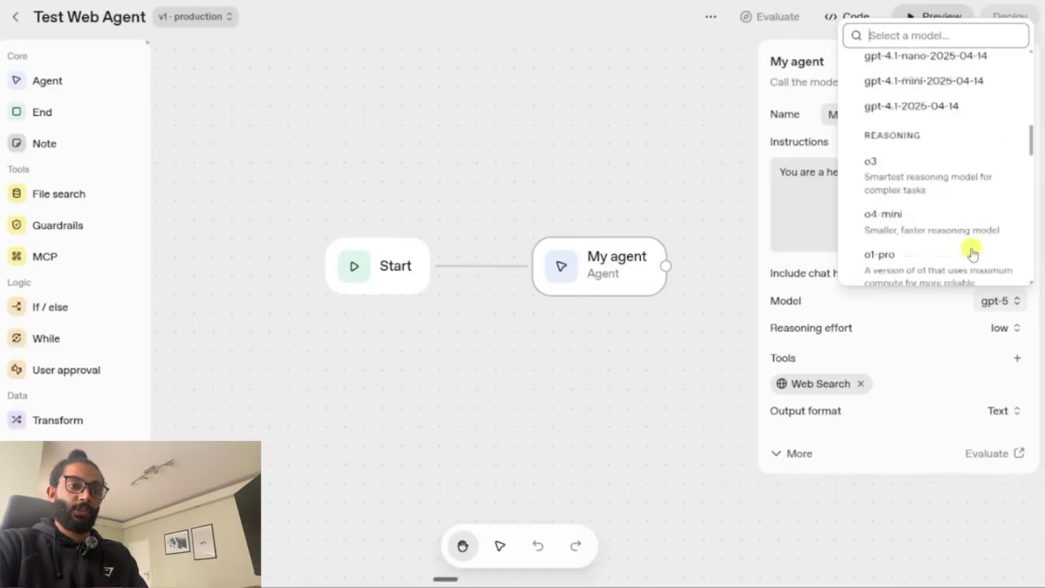
{"action": "scroll", "coordinate": [972, 253], "scroll_direction": "up", "scroll_amount": 10}
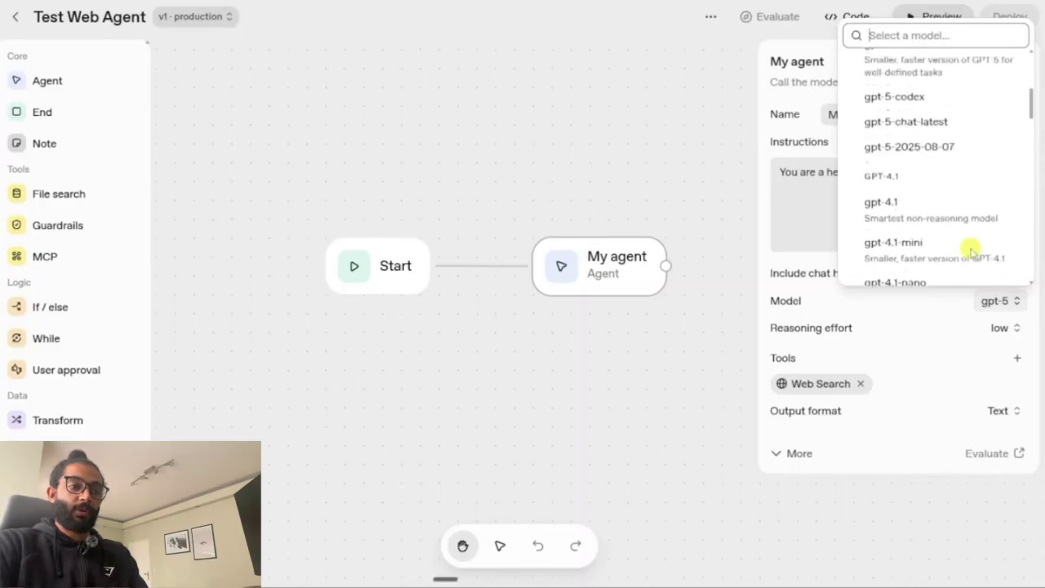
{"action": "scroll", "coordinate": [969, 251], "scroll_direction": "up", "scroll_amount": 3}
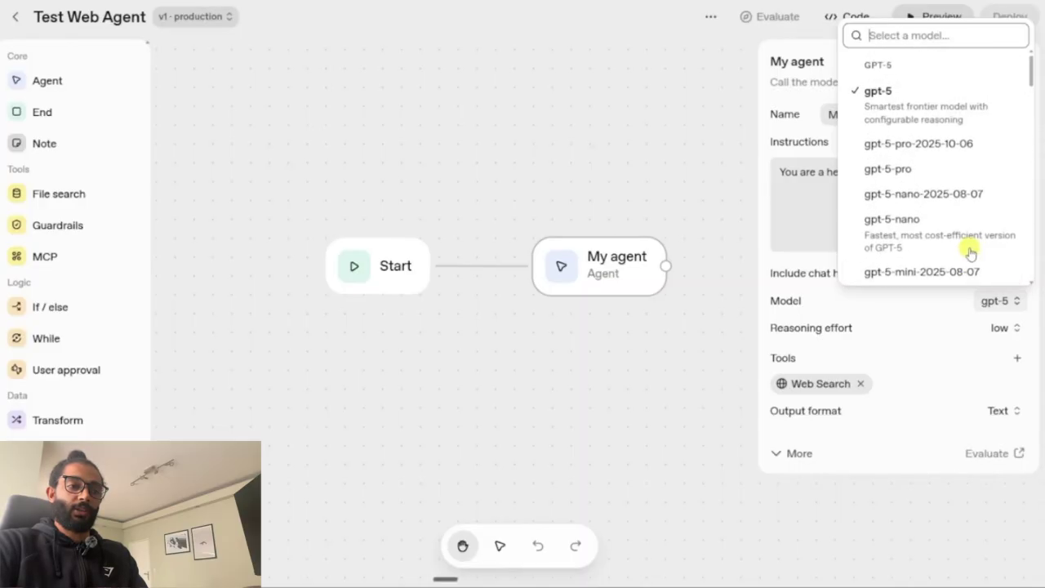
{"action": "left_click", "coordinate": [928, 329]}
- Expand My agent's additional settings and review its model parameters, ChatKit and advanced options
{"action": "left_click", "coordinate": [935, 322]}
{"action": "scroll", "coordinate": [935, 324], "scroll_direction": "down", "scroll_amount": 3}
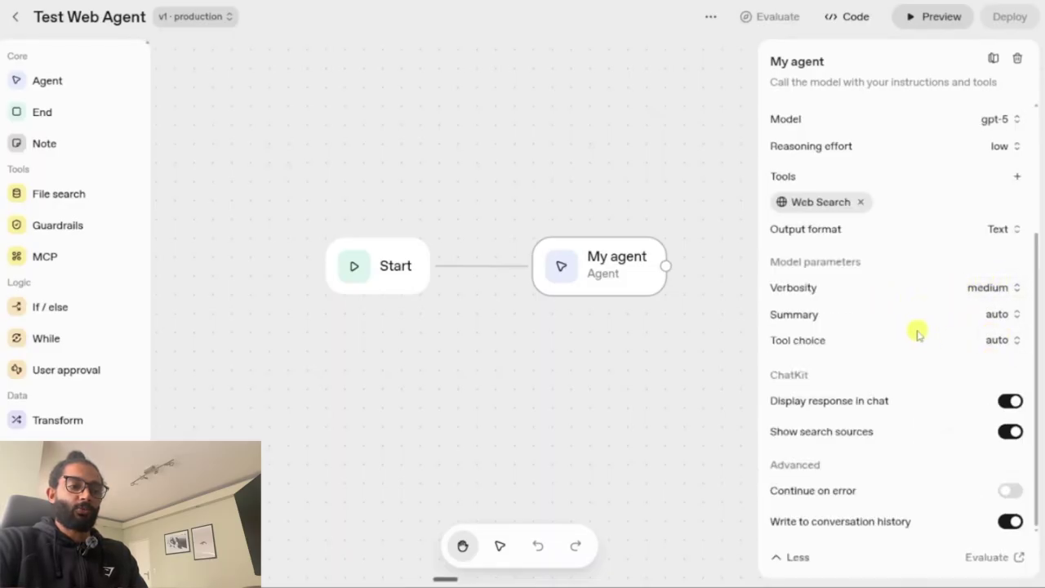
{"action": "scroll", "coordinate": [917, 330], "scroll_direction": "up", "scroll_amount": 4}
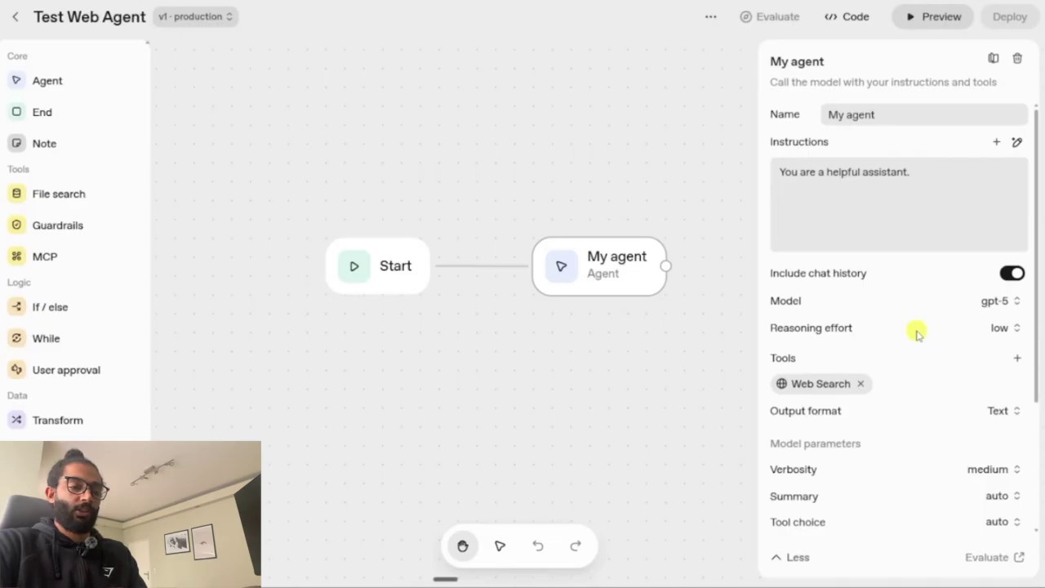
- Try toggling the inclusion of chat history for My agent off and on
{"action": "left_click", "coordinate": [1014, 274]}
{"action": "left_click", "coordinate": [1016, 275]}
{"action": "left_click", "coordinate": [1015, 276]}
{"action": "left_click", "coordinate": [1012, 274]}
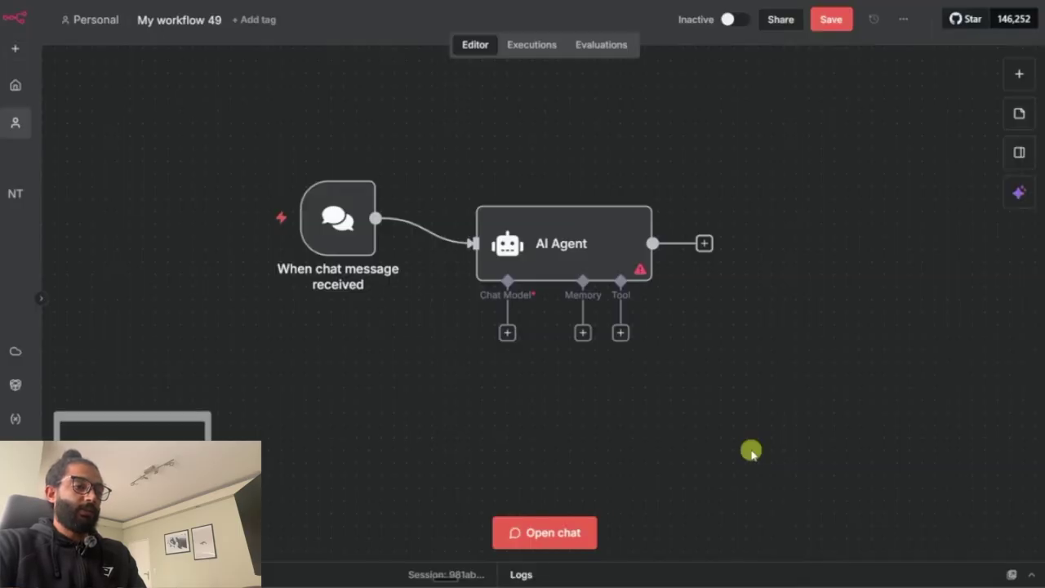
- Switch to n8n, look through the AI Agent's language model providers, and attach an OpenRouter Chat Model
{"action": "left_click", "coordinate": [509, 333]}
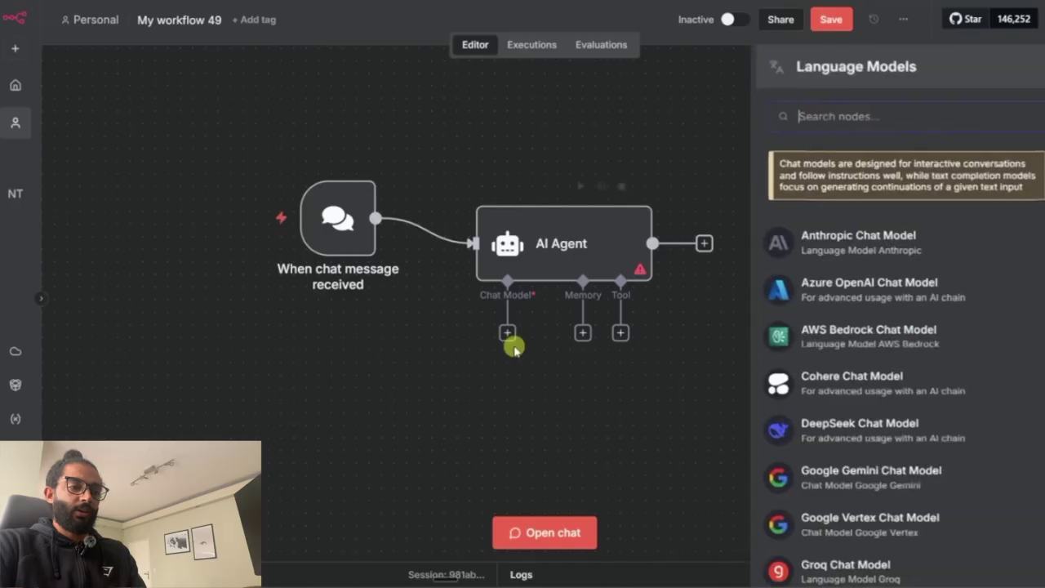
{"action": "scroll", "coordinate": [892, 295], "scroll_direction": "down", "scroll_amount": 1}
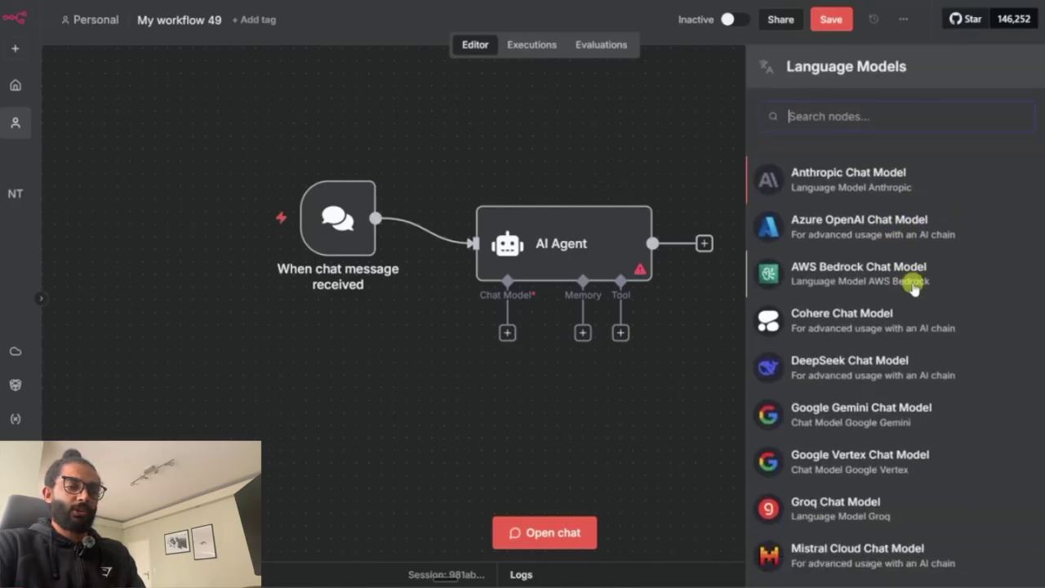
{"action": "scroll", "coordinate": [942, 264], "scroll_direction": "down", "scroll_amount": 4}
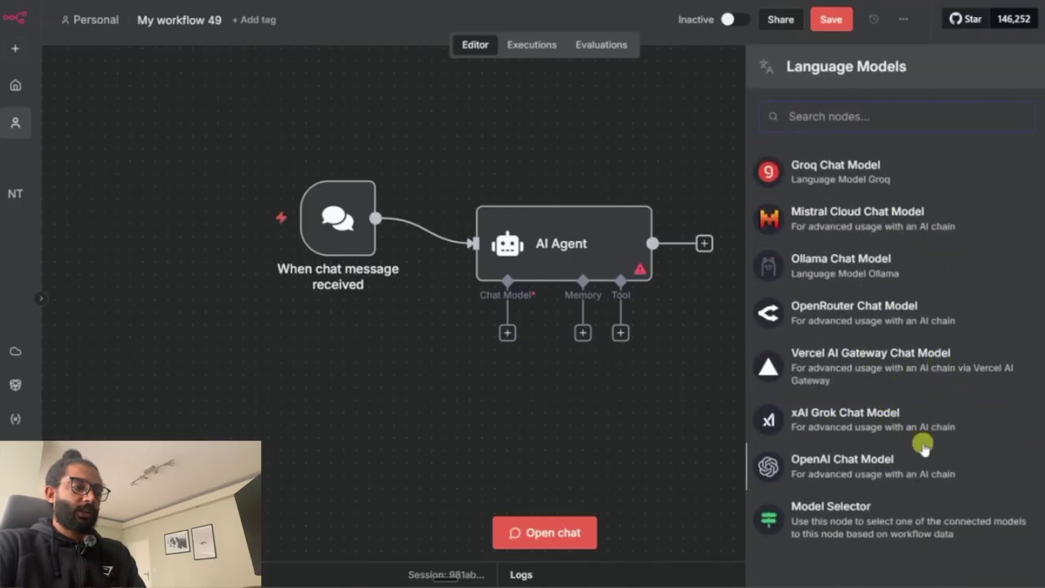
{"action": "left_click", "coordinate": [898, 324]}
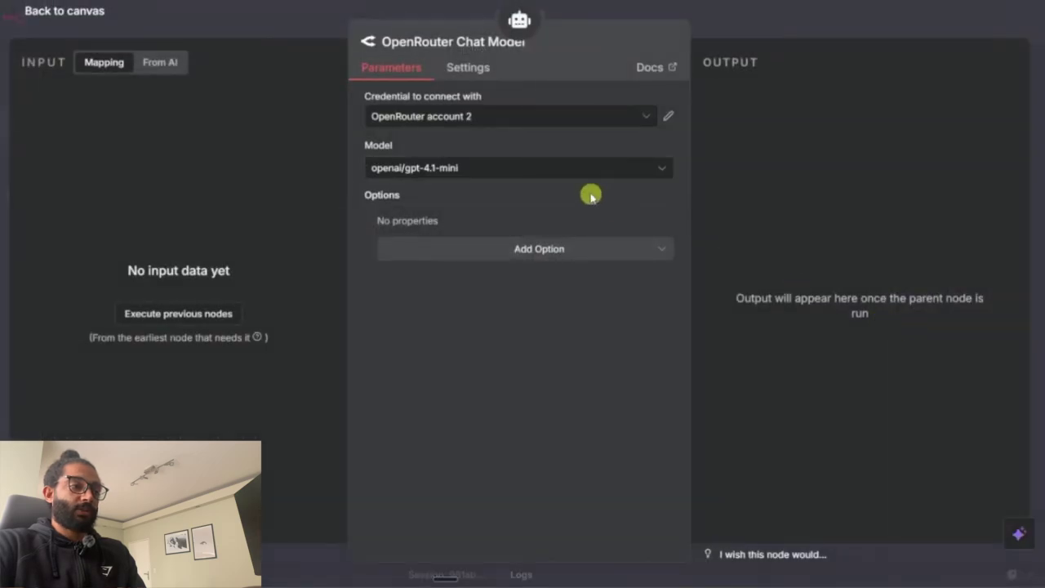
- Browse the models offered by the OpenRouter Chat Model without changing the selection, and return to the workflow canvas
{"action": "left_click", "coordinate": [568, 170]}
{"action": "scroll", "coordinate": [534, 263], "scroll_direction": "down", "scroll_amount": 10}
{"action": "scroll", "coordinate": [511, 289], "scroll_direction": "down", "scroll_amount": 5}
{"action": "scroll", "coordinate": [499, 284], "scroll_direction": "up", "scroll_amount": 15}
{"action": "scroll", "coordinate": [514, 279], "scroll_direction": "up", "scroll_amount": 5}
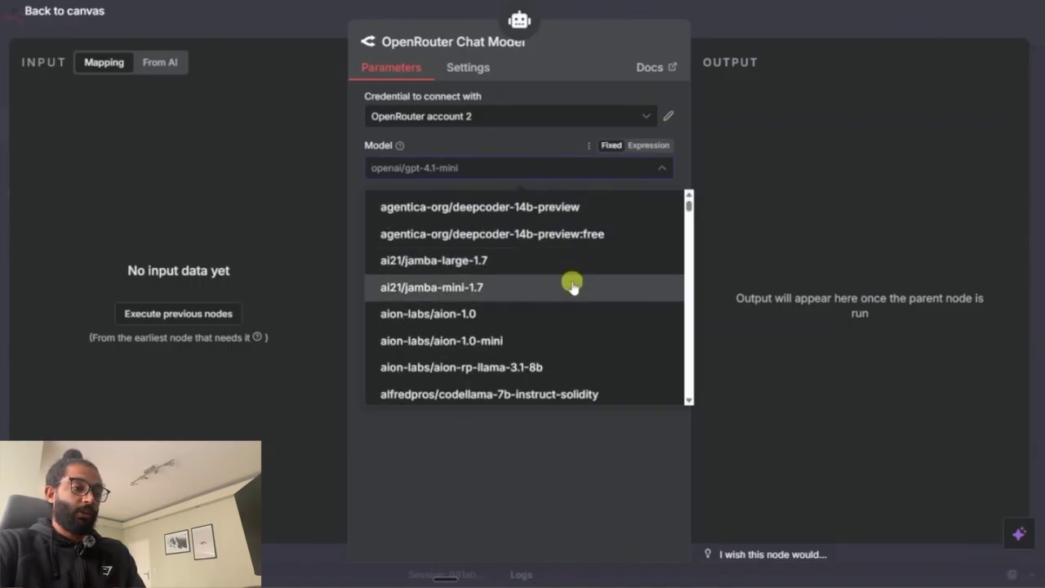
{"action": "left_click", "coordinate": [792, 28]}
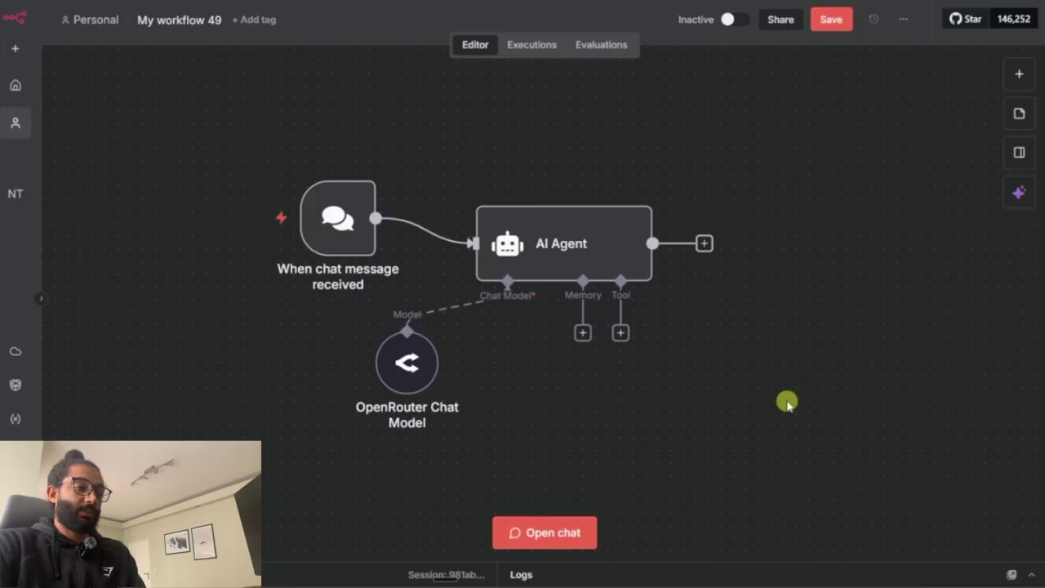
- Reopen the OpenRouter Chat Model's settings and list the additional options that can be added
{"action": "double_click", "coordinate": [428, 369]}
{"action": "left_click", "coordinate": [535, 258]}
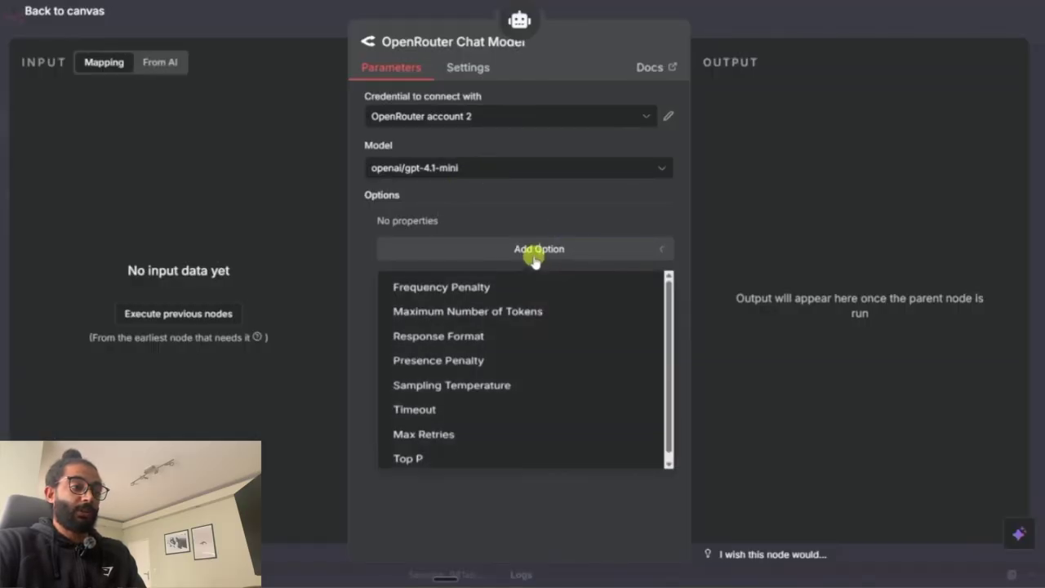